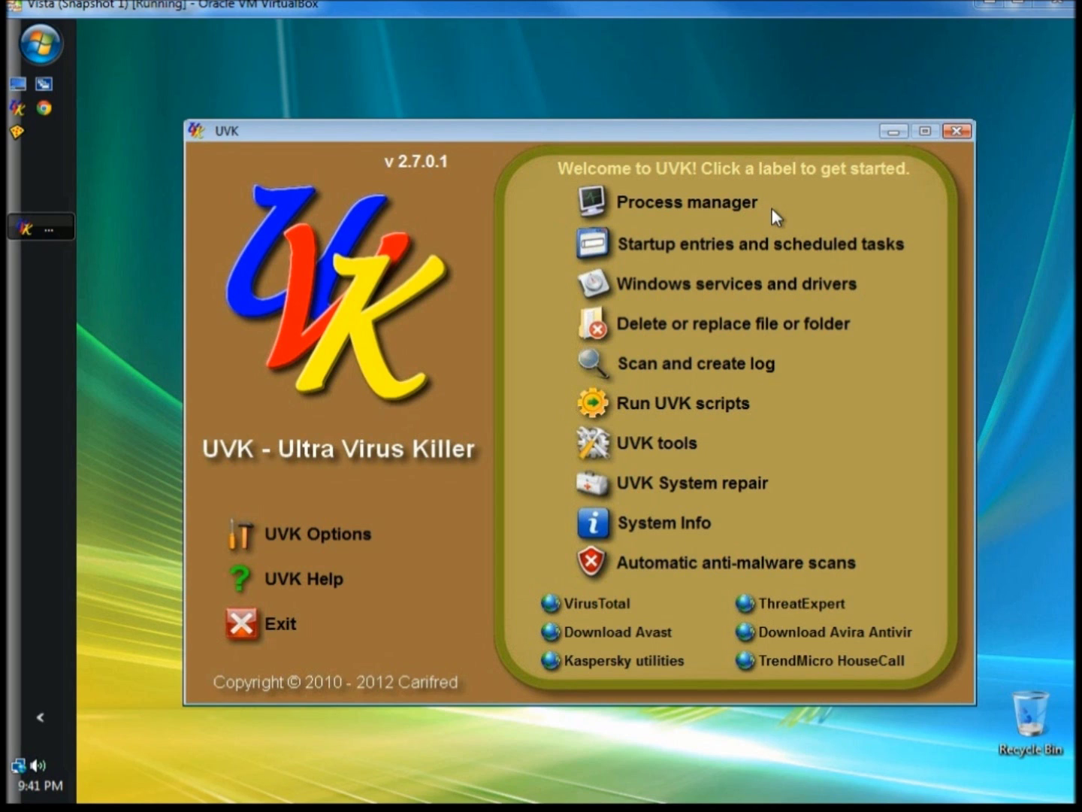
Step: In the process manager, view the properties of audiodg.exe and submit its MD5 to VirusTotal, closing the report when done
{"action": "left_click", "coordinate": [700, 203]}
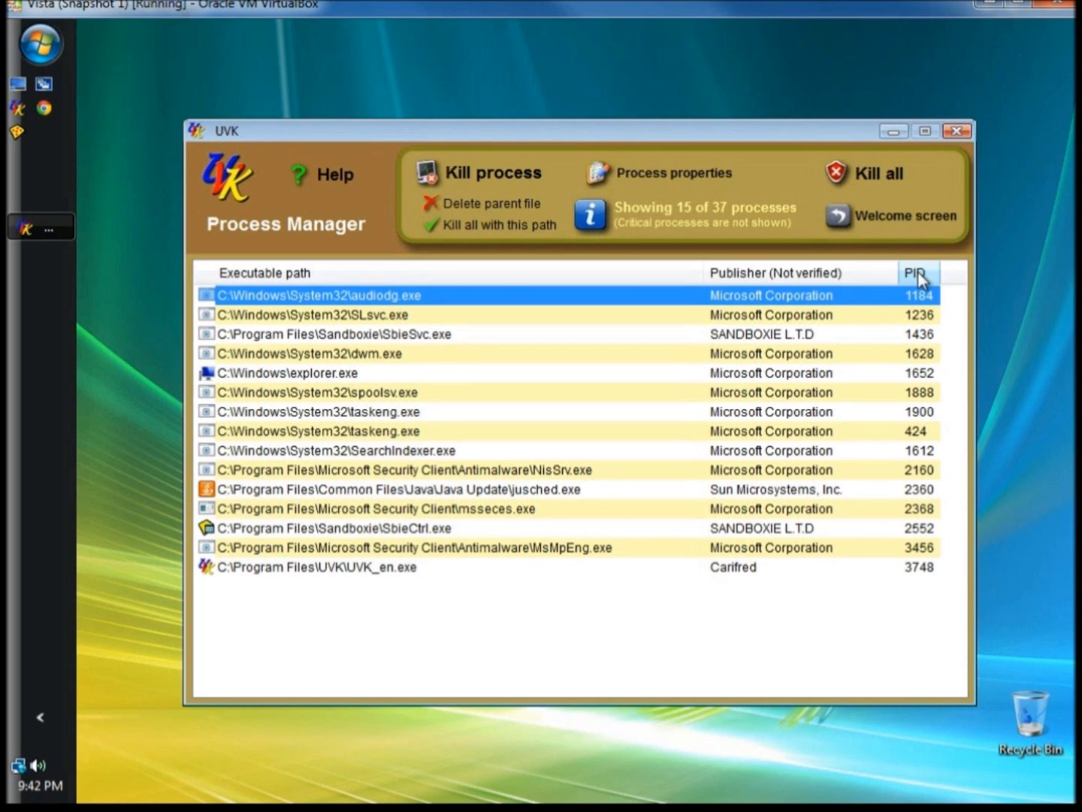
{"action": "right_click", "coordinate": [636, 294]}
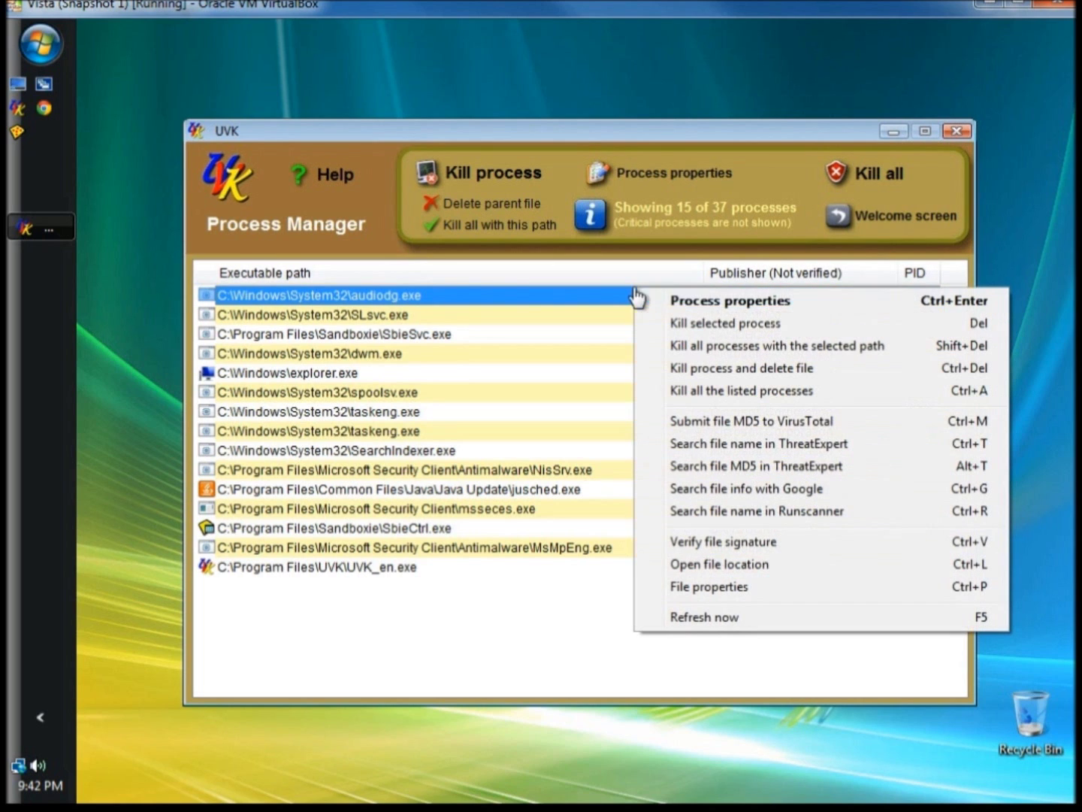
{"action": "left_click", "coordinate": [674, 301]}
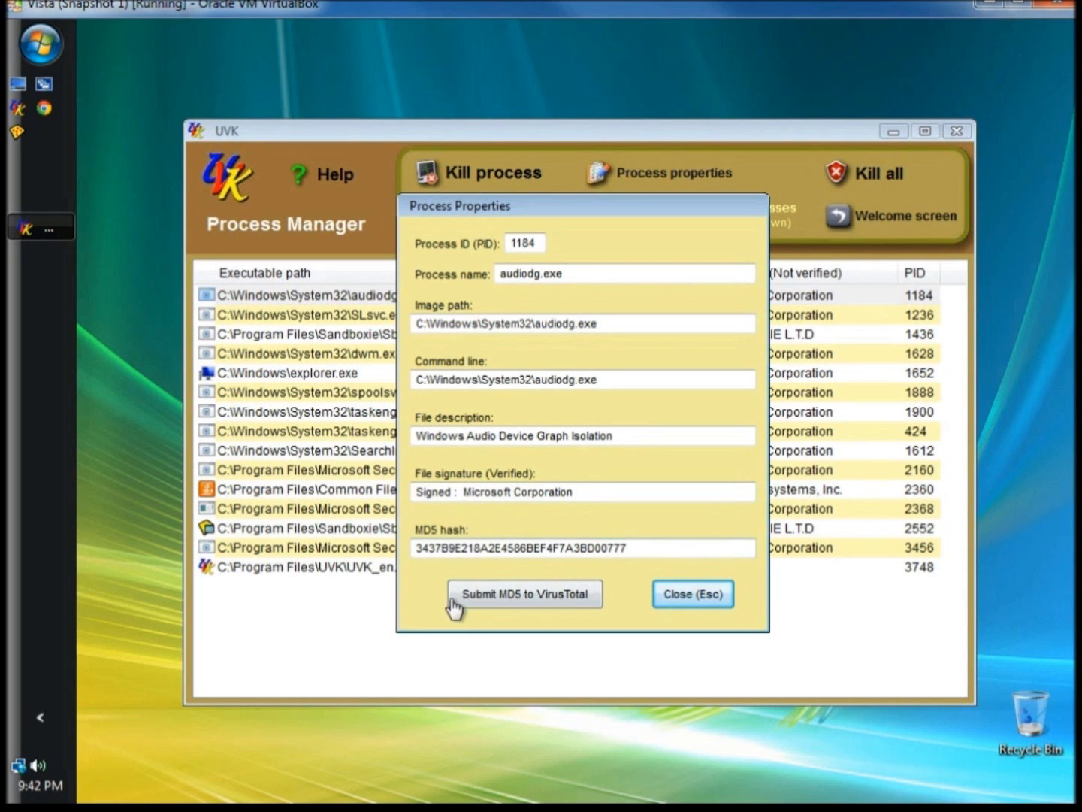
{"action": "left_click", "coordinate": [536, 596]}
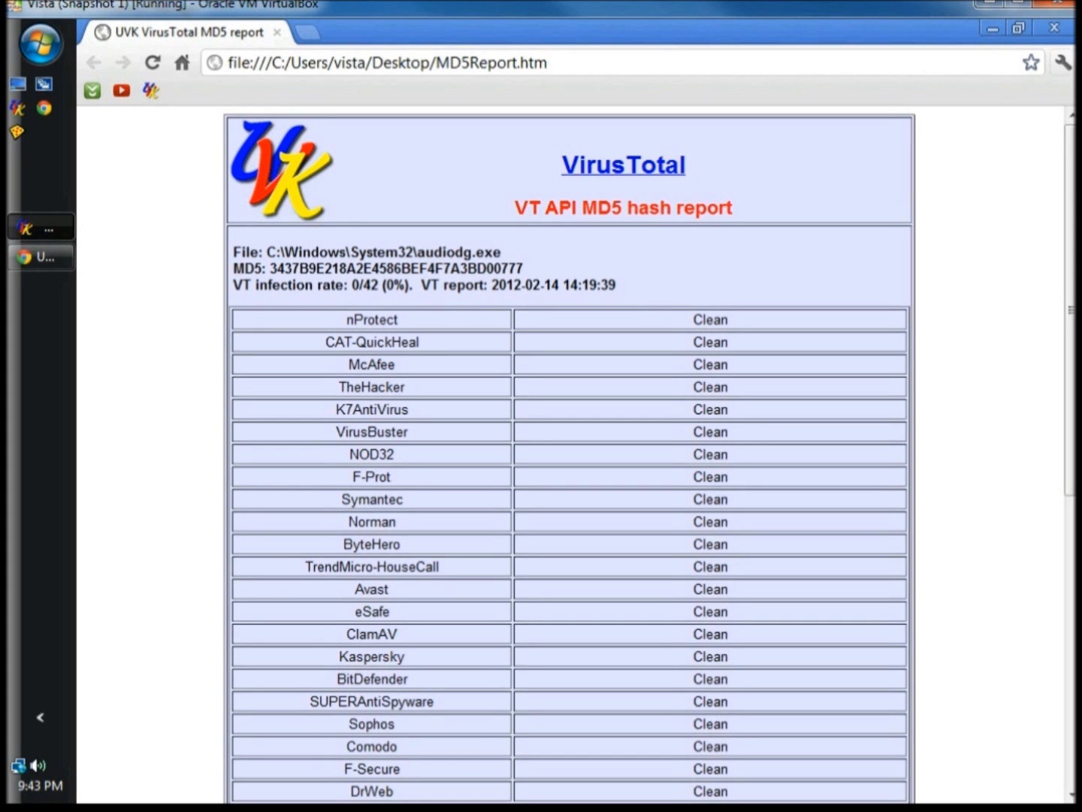
{"action": "left_click", "coordinate": [1055, 30]}
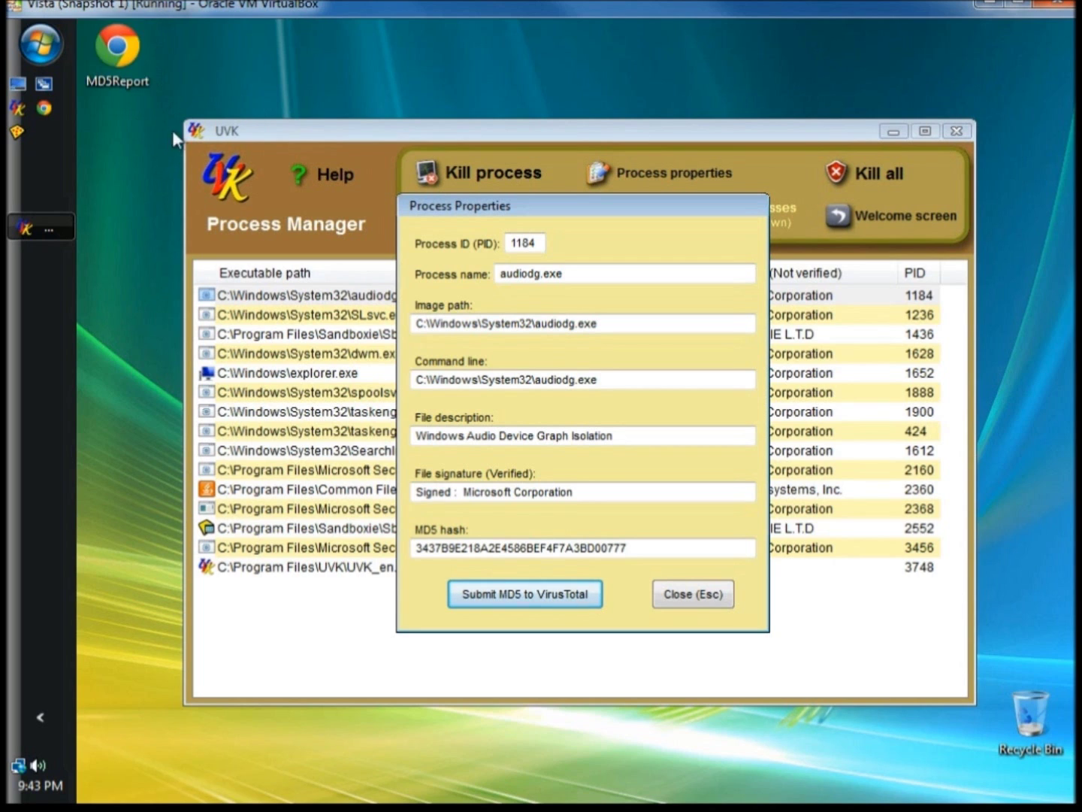
Step: Reopen the saved MD5Report from the desktop to check it, then close it
{"action": "left_click", "coordinate": [120, 57]}
{"action": "double_click", "coordinate": [120, 57]}
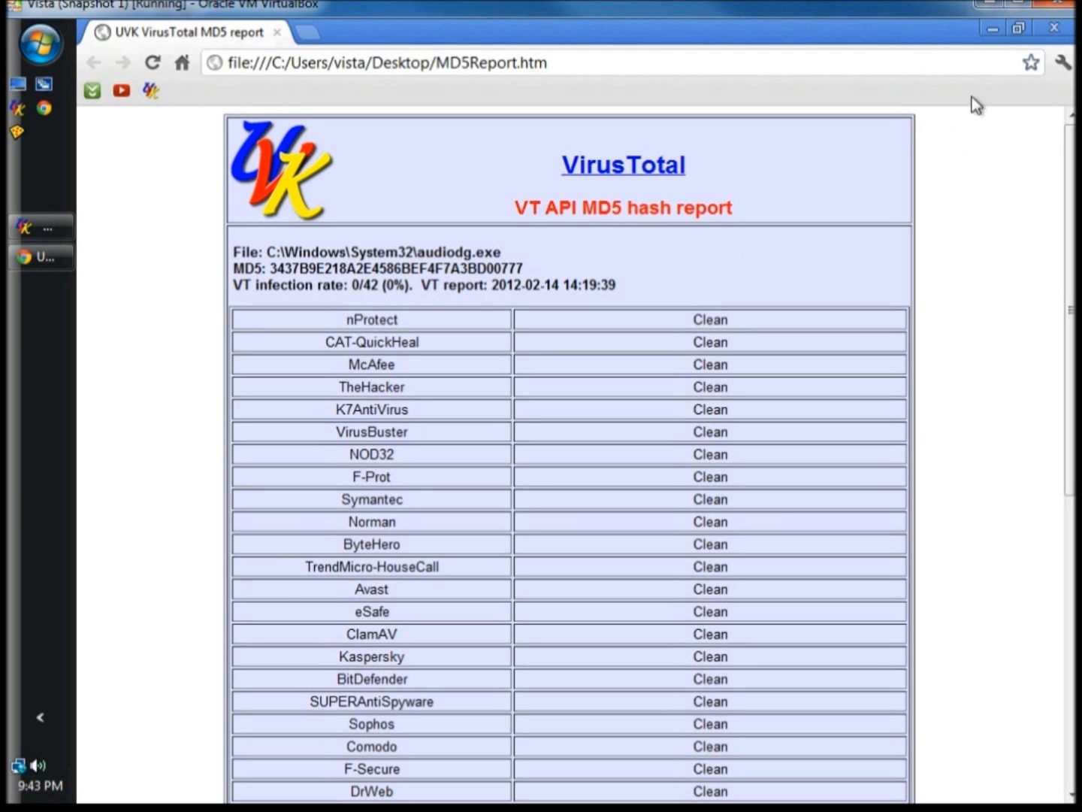
{"action": "left_click", "coordinate": [1054, 27]}
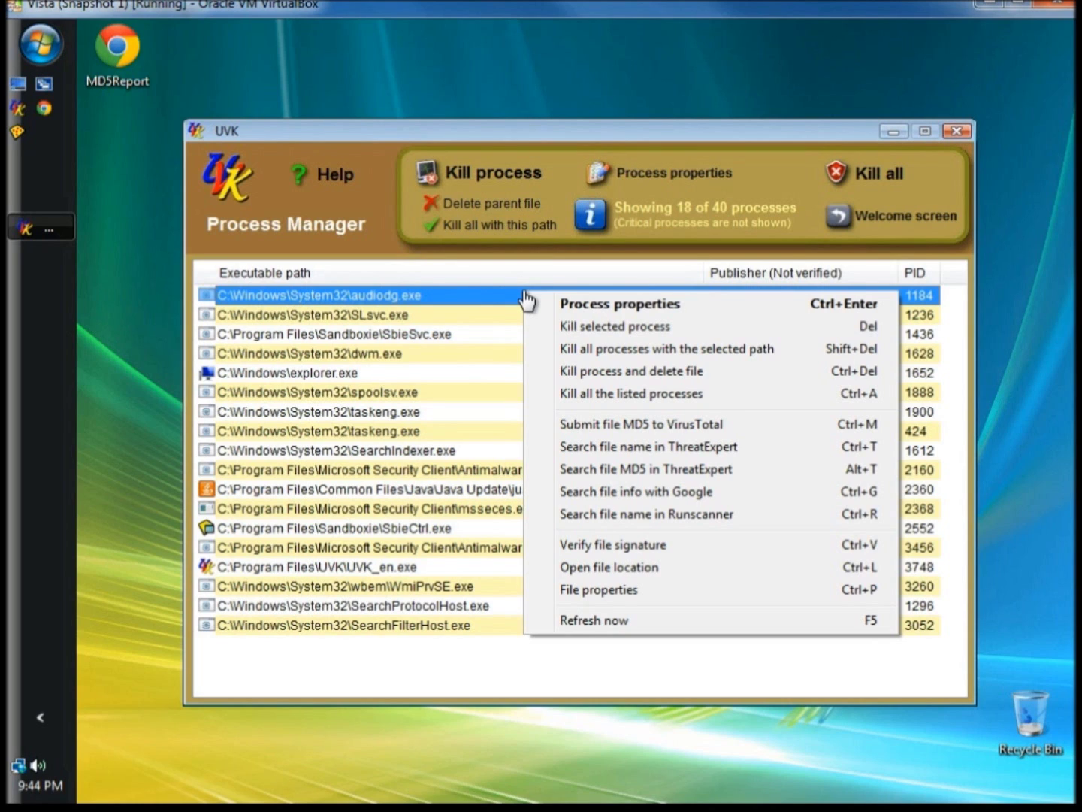
Step: Review the modes for killing all listed processes, cancel without killing any, and show the available actions for audiodg.exe
{"action": "left_click", "coordinate": [601, 393]}
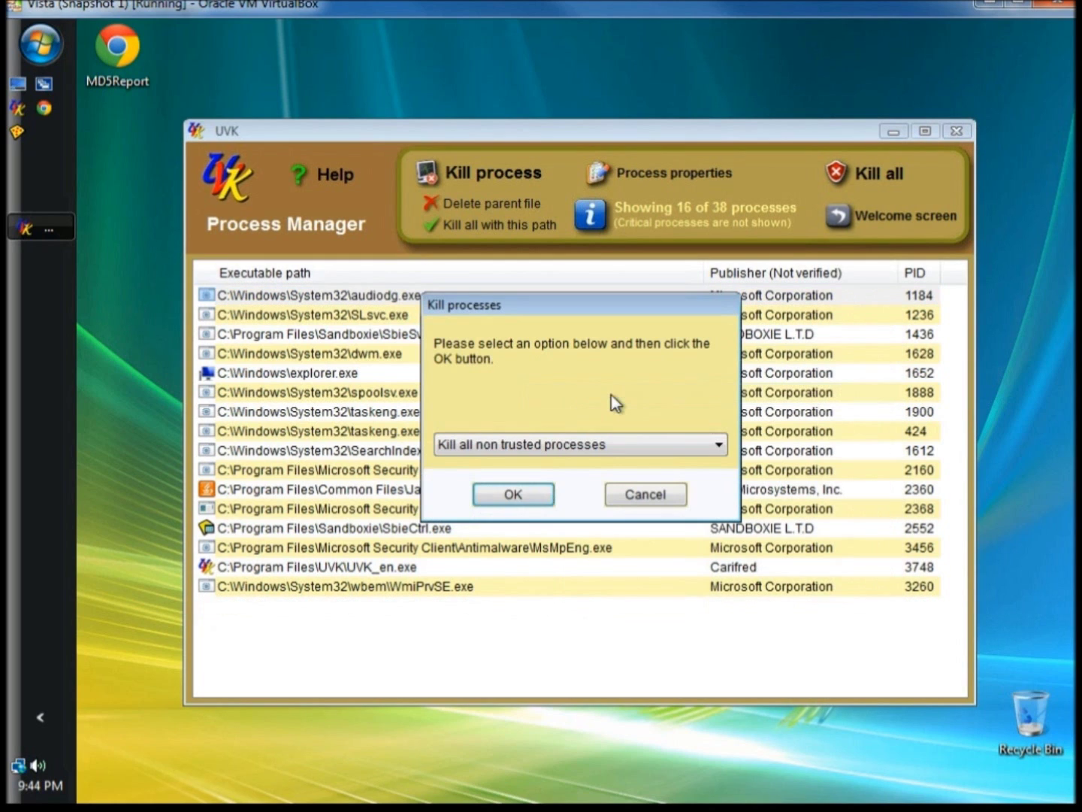
{"action": "left_click", "coordinate": [584, 445]}
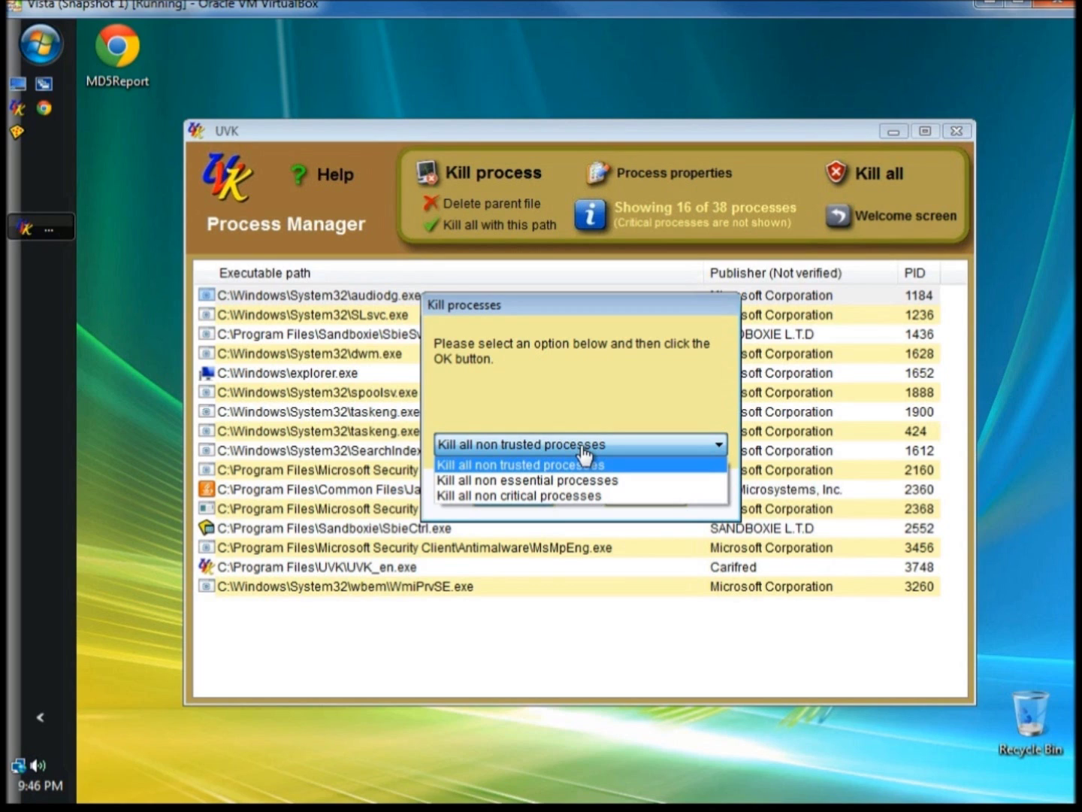
{"action": "key", "text": "Escape"}
{"action": "key", "text": "Escape"}
{"action": "right_click", "coordinate": [517, 305]}
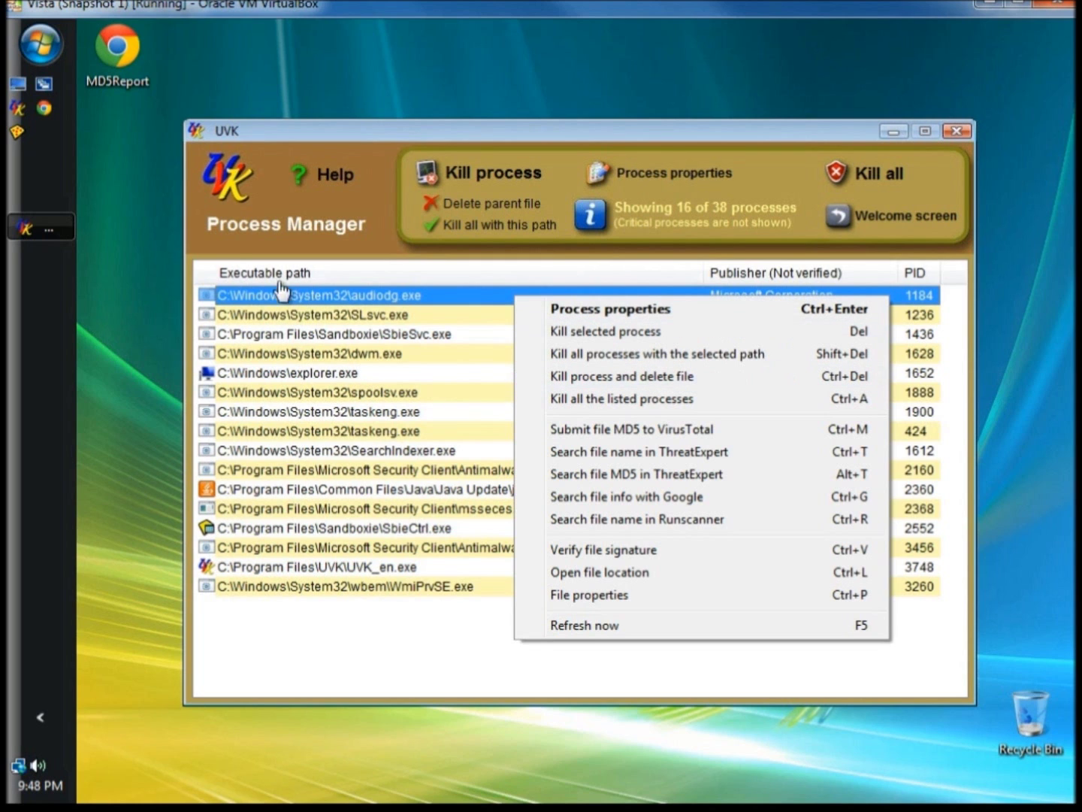
Step: Launch Chrome, kill all processes with the path of the two chrome.exe entries, and return to the welcome screen
{"action": "left_click", "coordinate": [45, 118]}
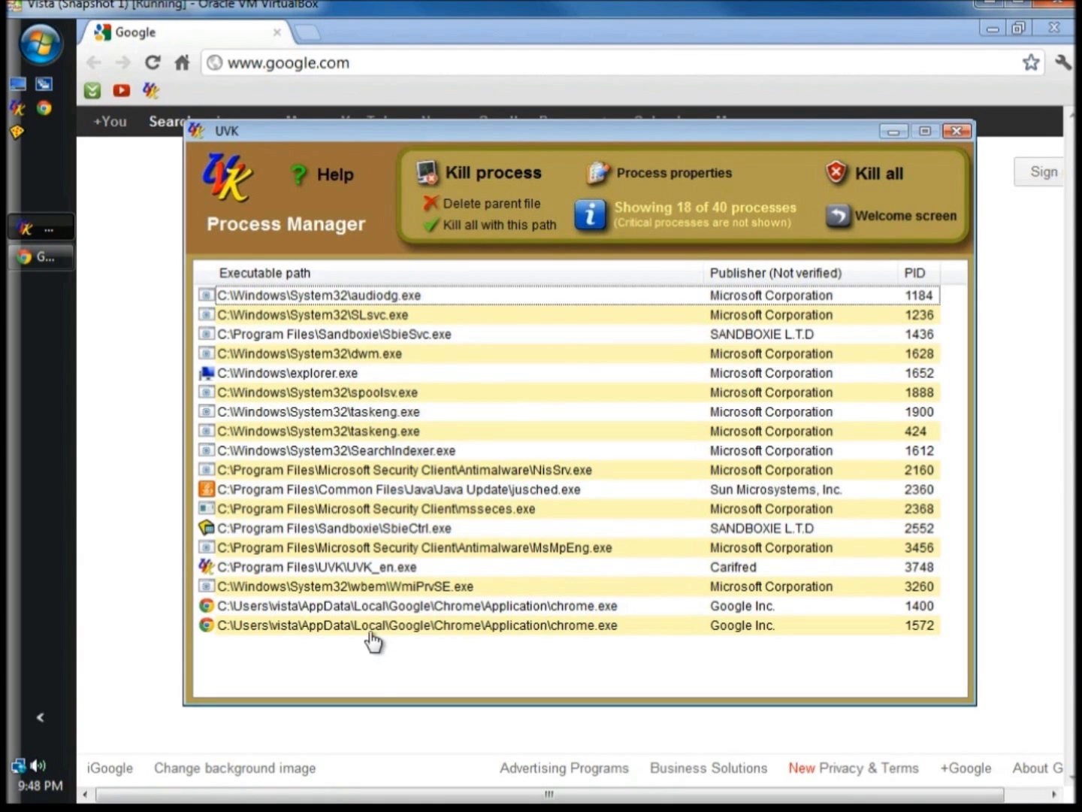
{"action": "left_click", "coordinate": [376, 632]}
{"action": "left_click", "coordinate": [385, 607], "text": "ctrl"}
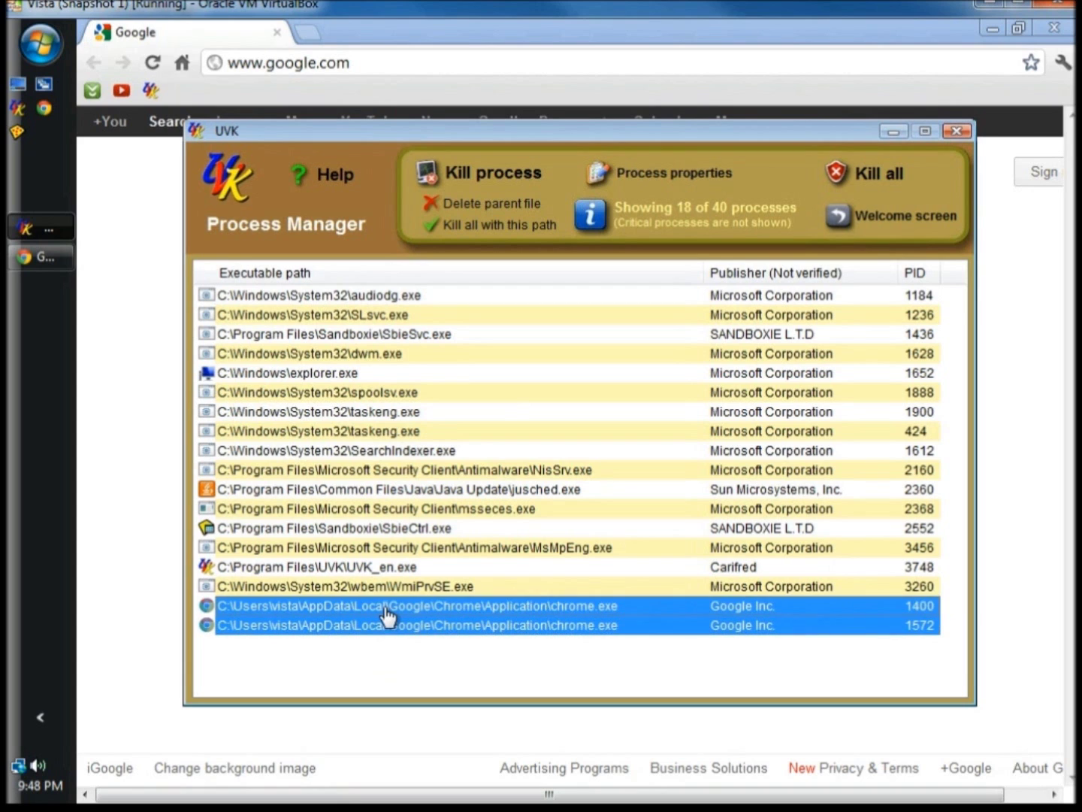
{"action": "left_click", "coordinate": [492, 183]}
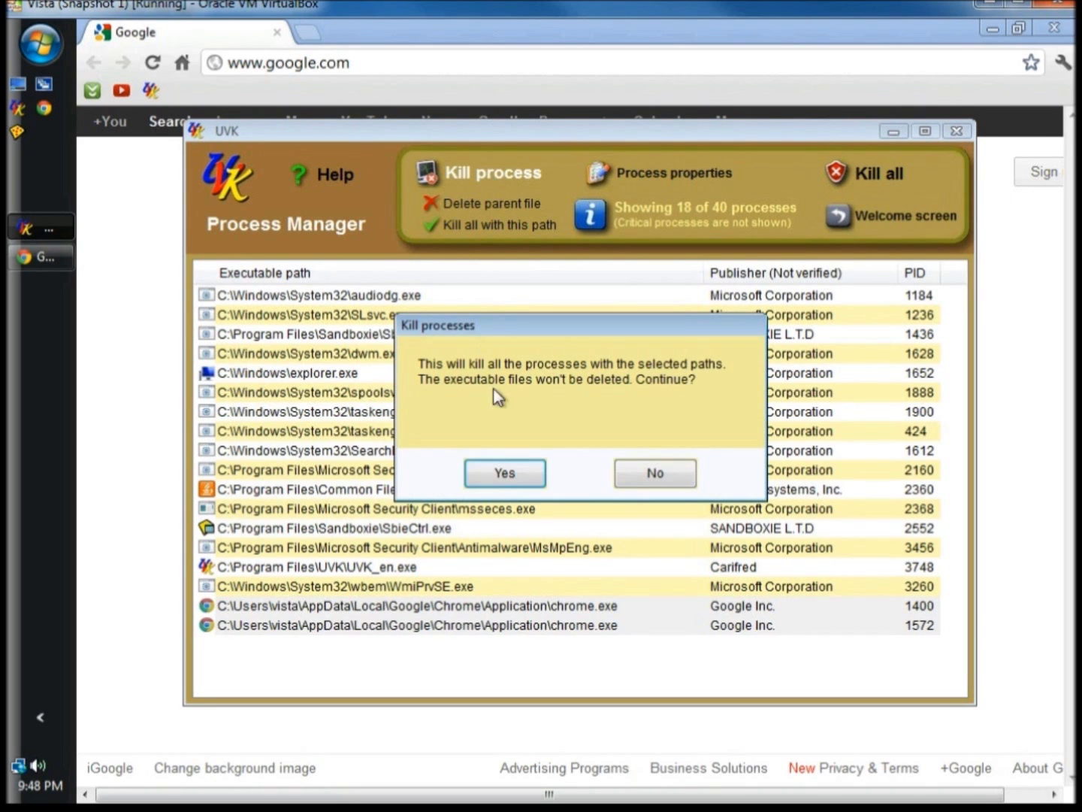
{"action": "left_click", "coordinate": [497, 478]}
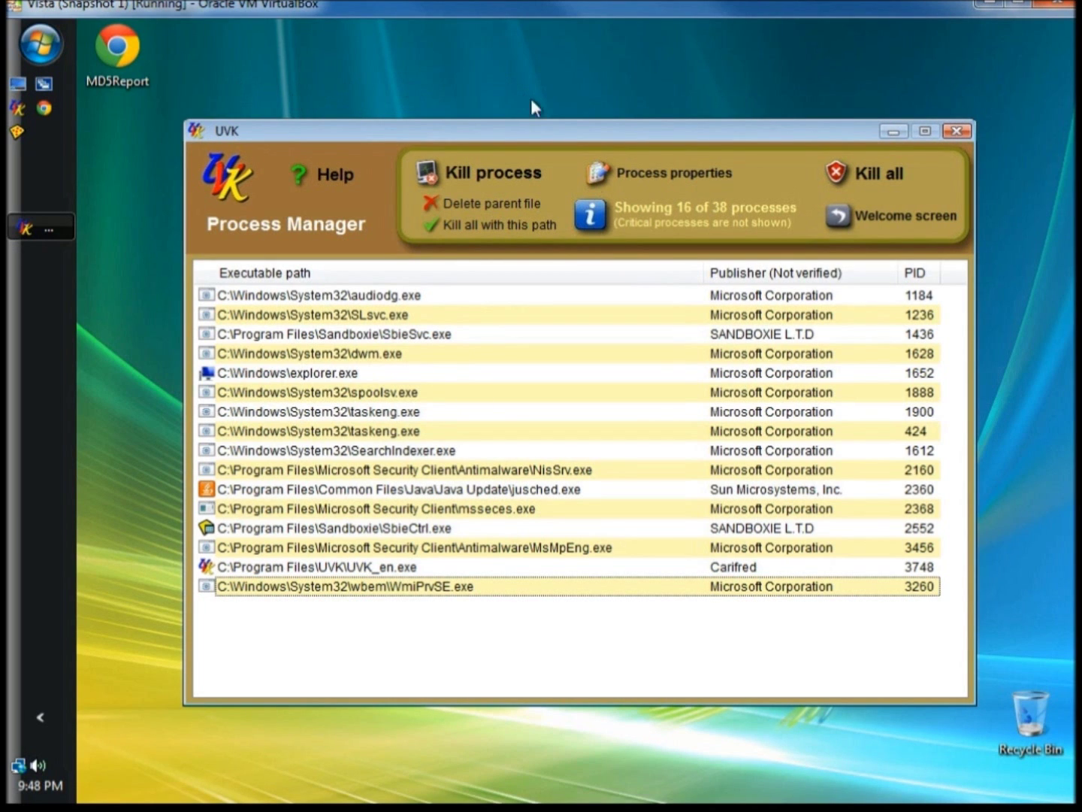
{"action": "left_click", "coordinate": [848, 220]}
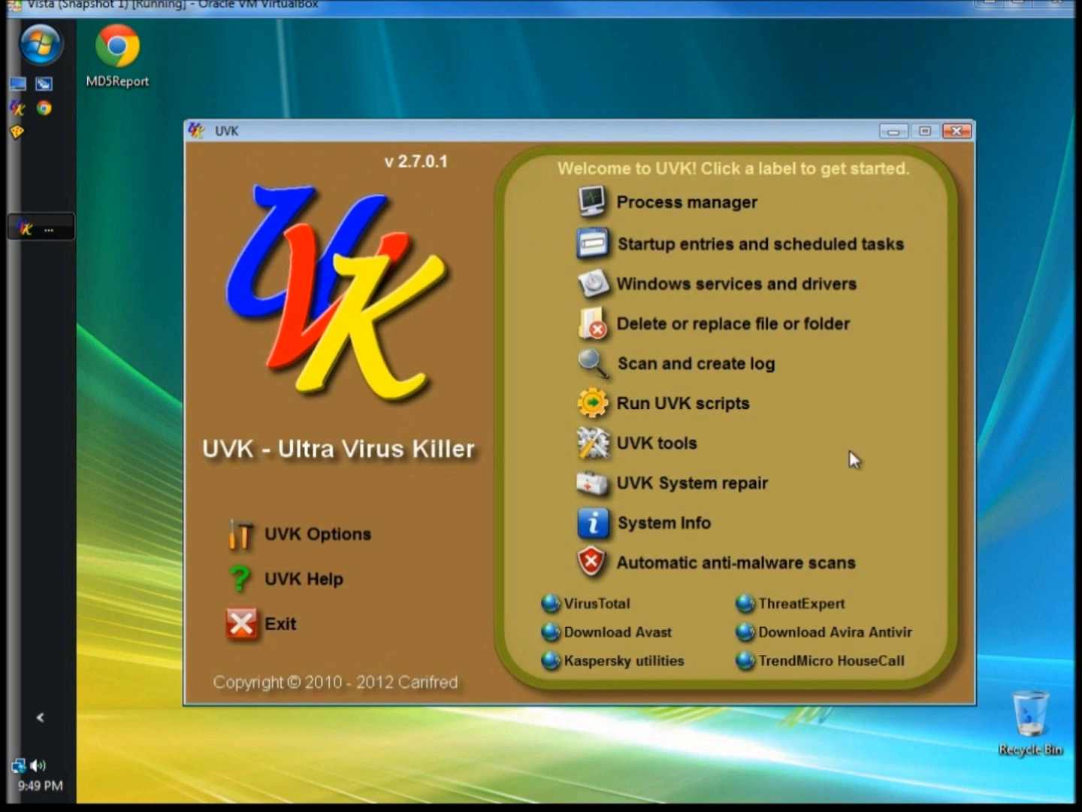
Step: Examine the startup entries and scheduled tasks and the actions available for SunJavaUpdateSched, then return to the welcome screen
{"action": "left_click", "coordinate": [768, 246]}
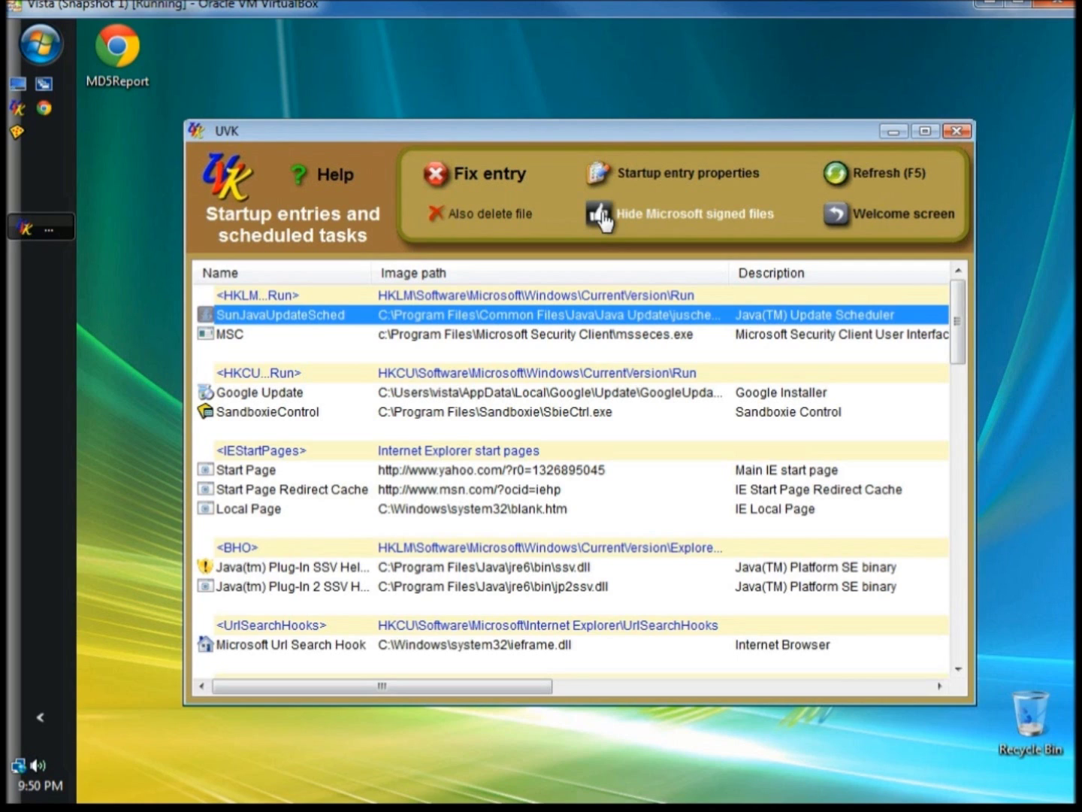
{"action": "right_click", "coordinate": [577, 317]}
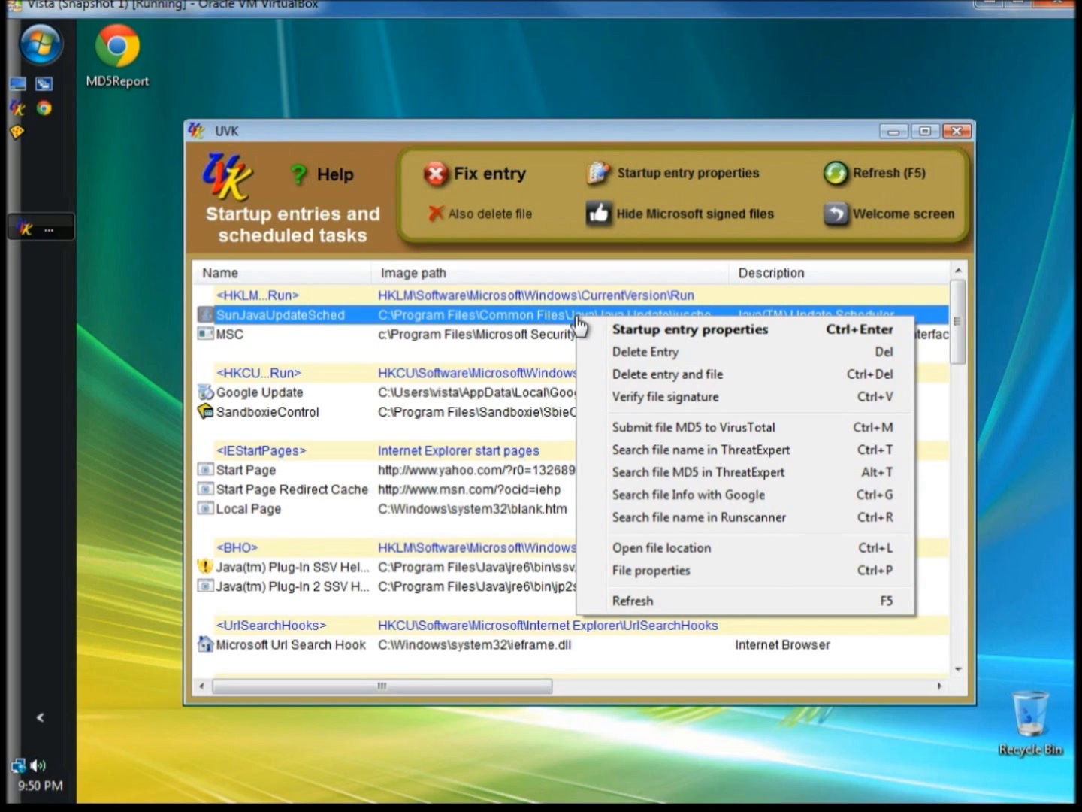
{"action": "left_click", "coordinate": [797, 309]}
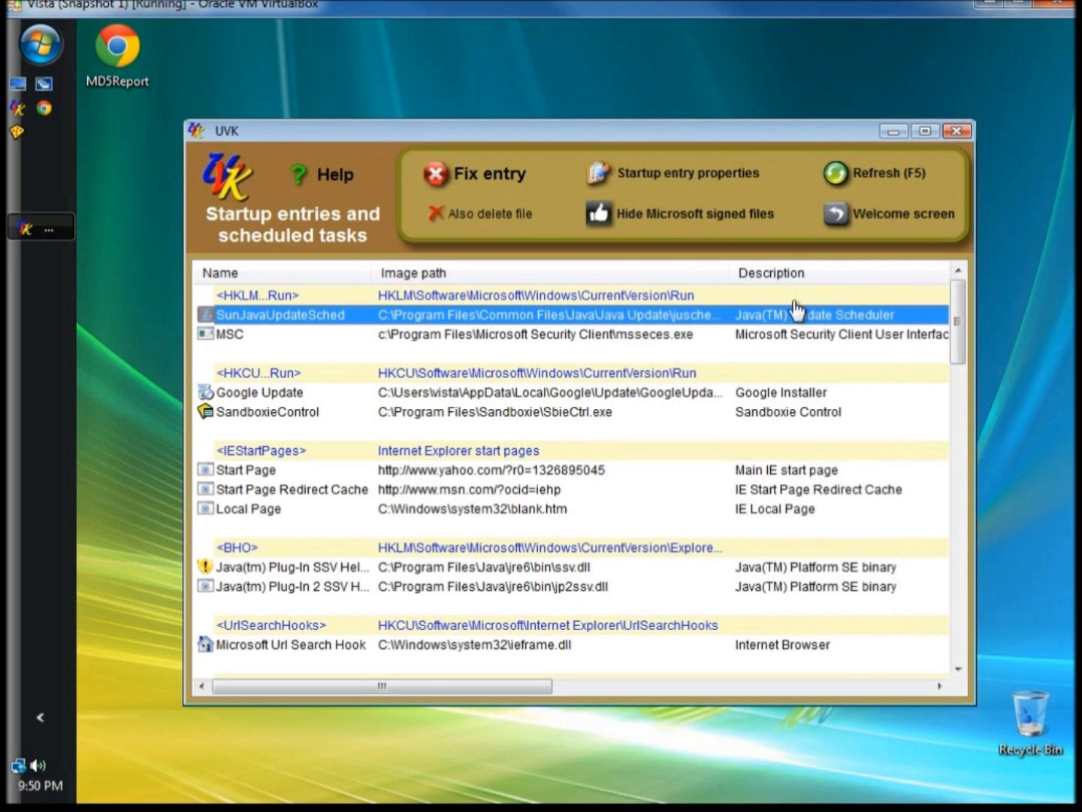
{"action": "left_click", "coordinate": [870, 212]}
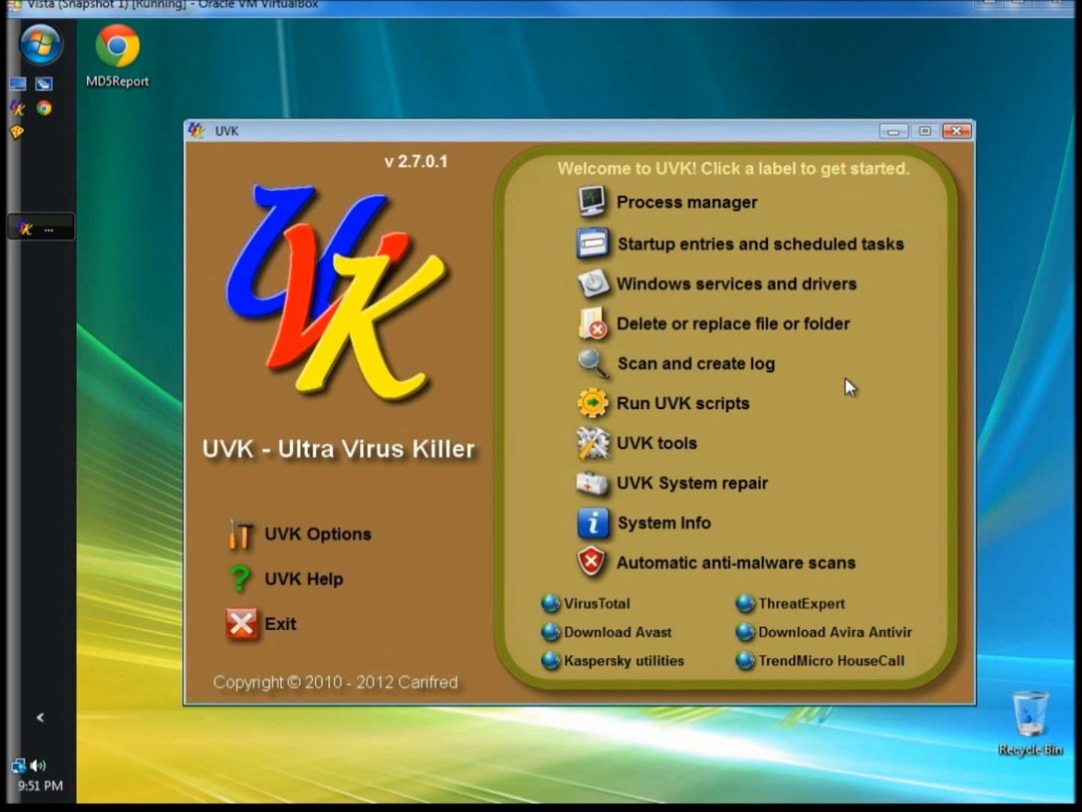
Step: In Windows services and drivers, review the start type options for the AeLookupSvc service and cancel without changing them
{"action": "left_click", "coordinate": [754, 284]}
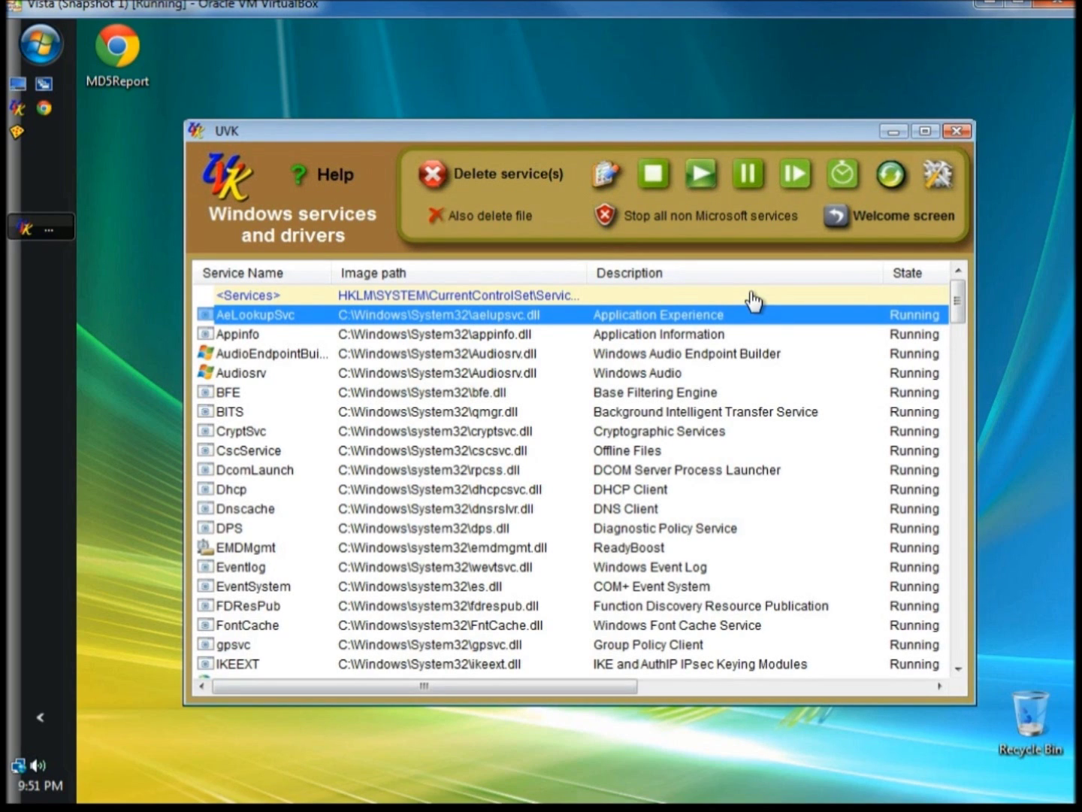
{"action": "right_click", "coordinate": [517, 320]}
{"action": "left_click", "coordinate": [842, 175]}
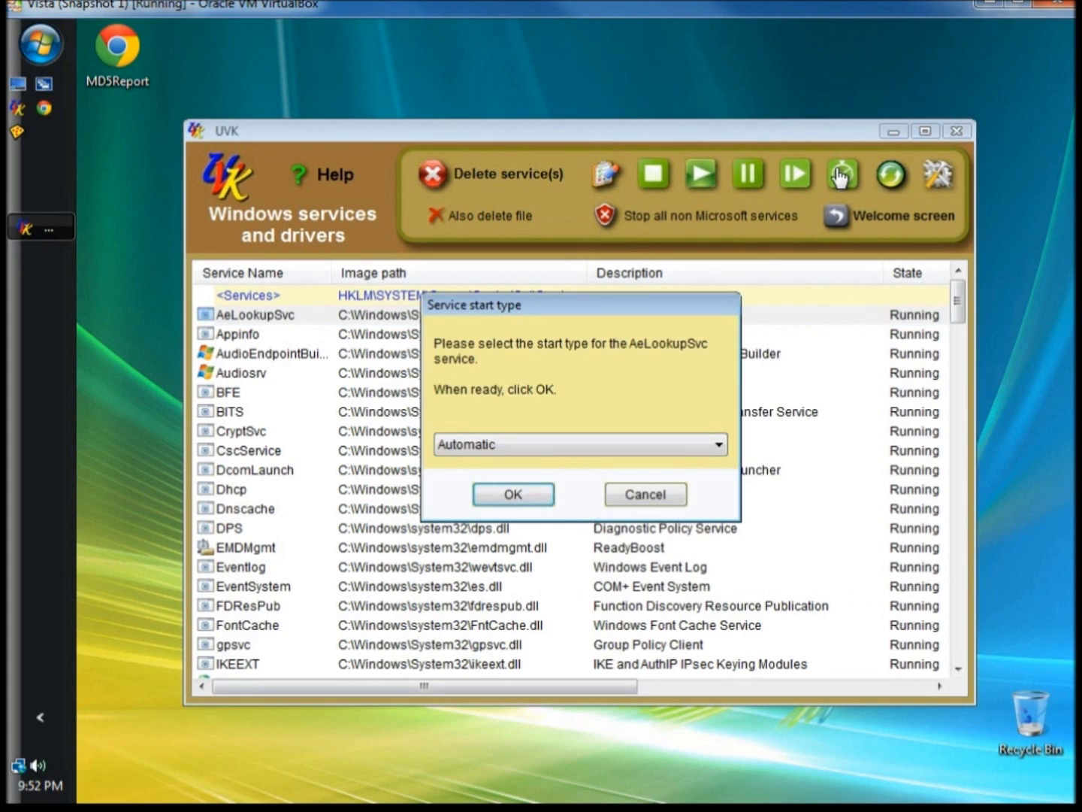
{"action": "left_click", "coordinate": [559, 446]}
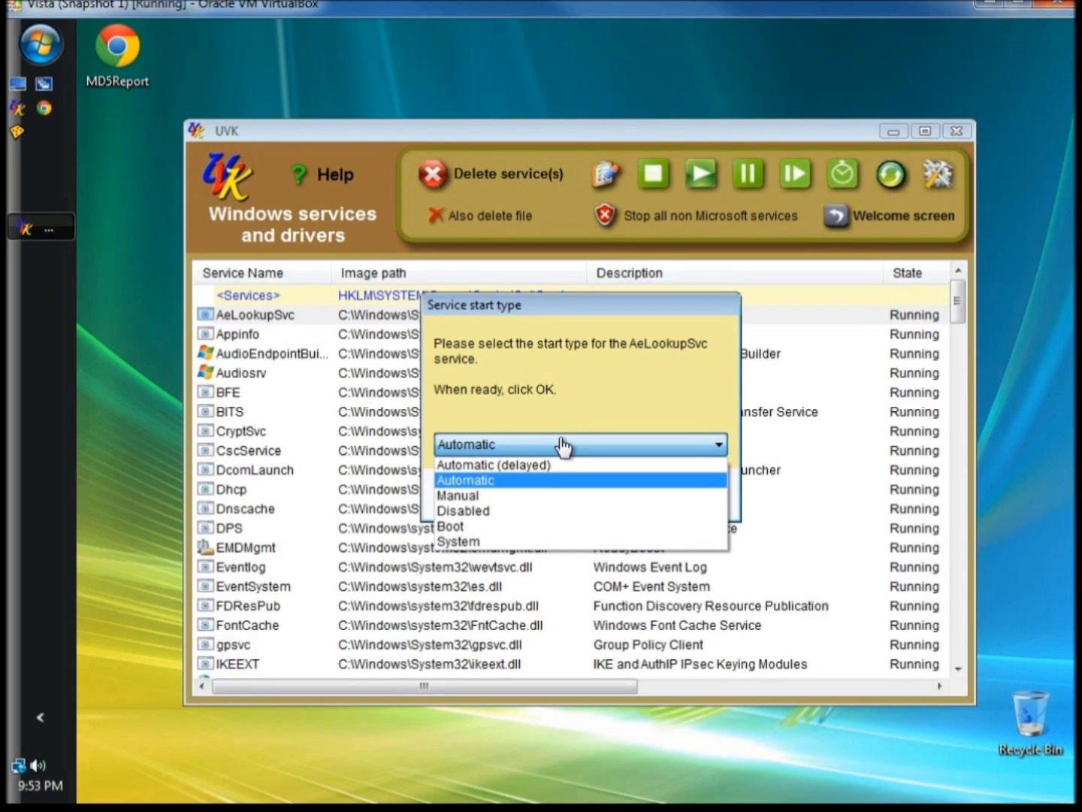
{"action": "key", "text": "Escape"}
{"action": "key", "text": "Escape"}
Step: Review the actions available for the AeLookupSvc service and the service display settings
{"action": "right_click", "coordinate": [597, 315]}
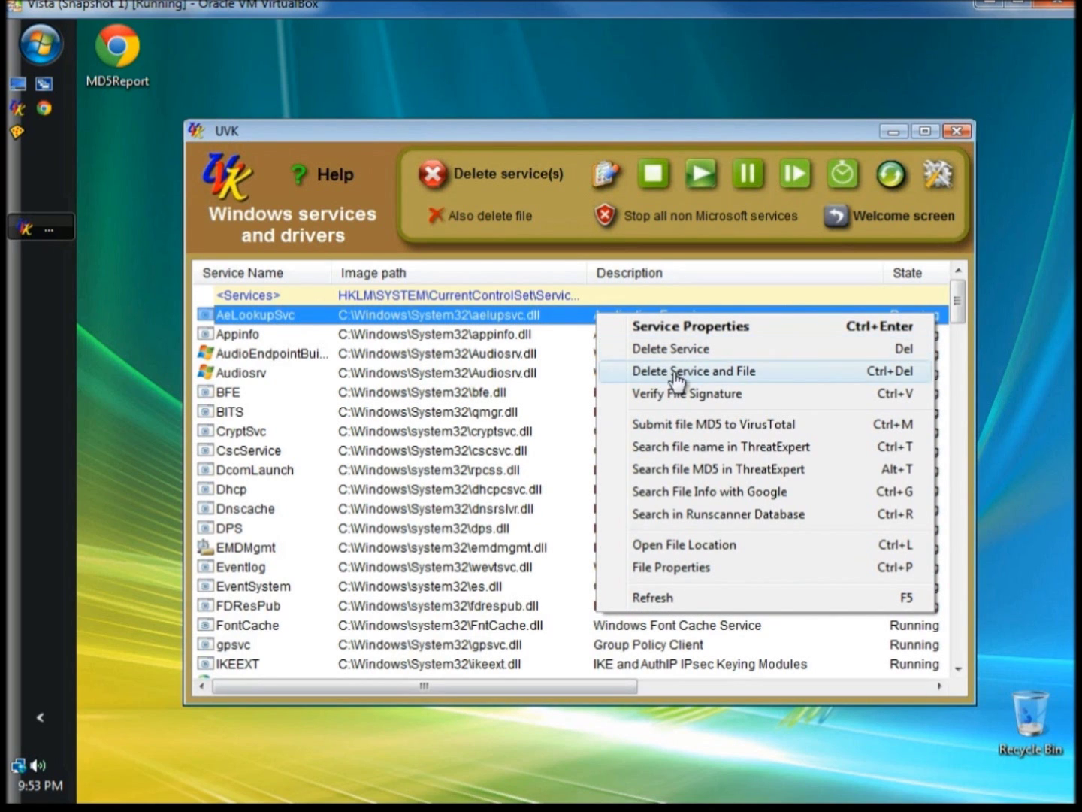
{"action": "key", "text": "Escape"}
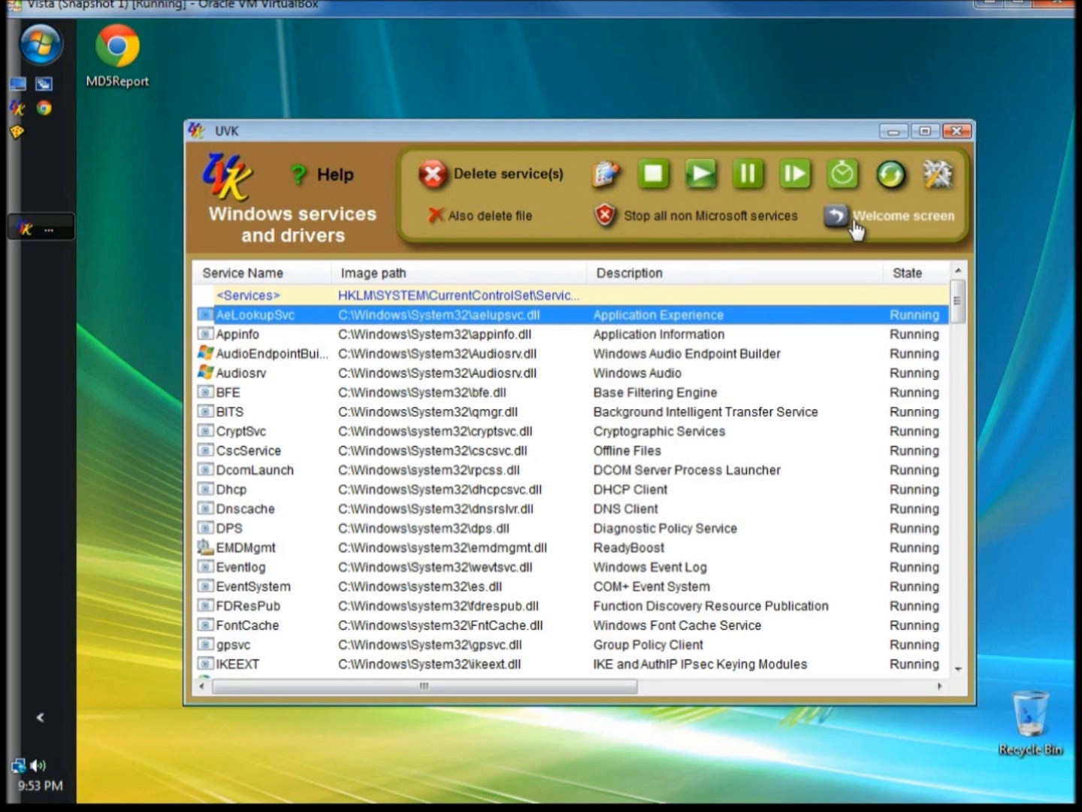
{"action": "left_click", "coordinate": [932, 174]}
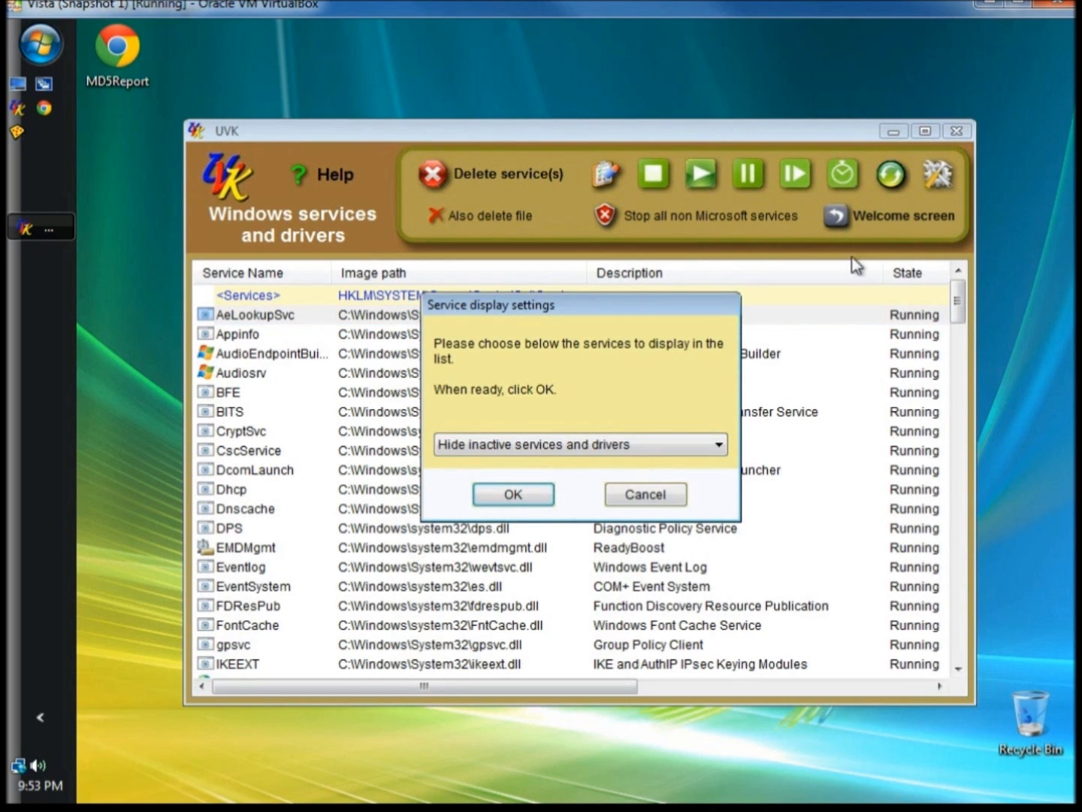
{"action": "left_click", "coordinate": [560, 449]}
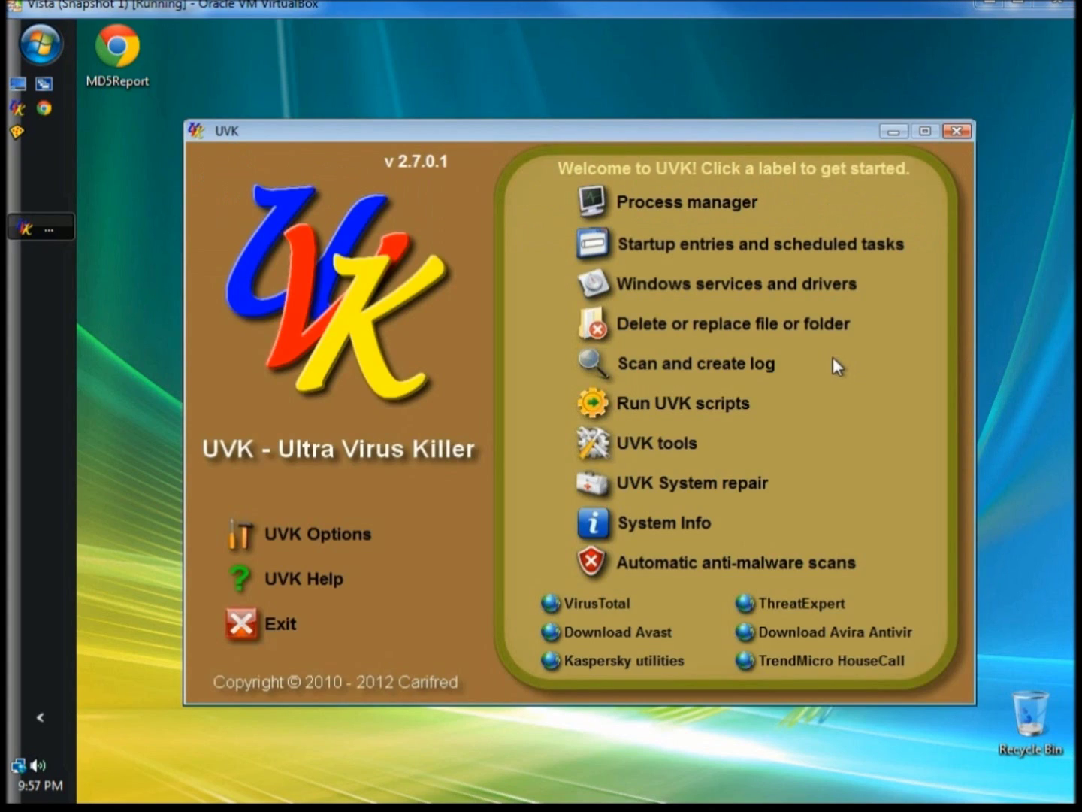
Step: Look over the file or folder deletion and replacement section and the UVK scan options, then return to the welcome screen
{"action": "left_click", "coordinate": [727, 331]}
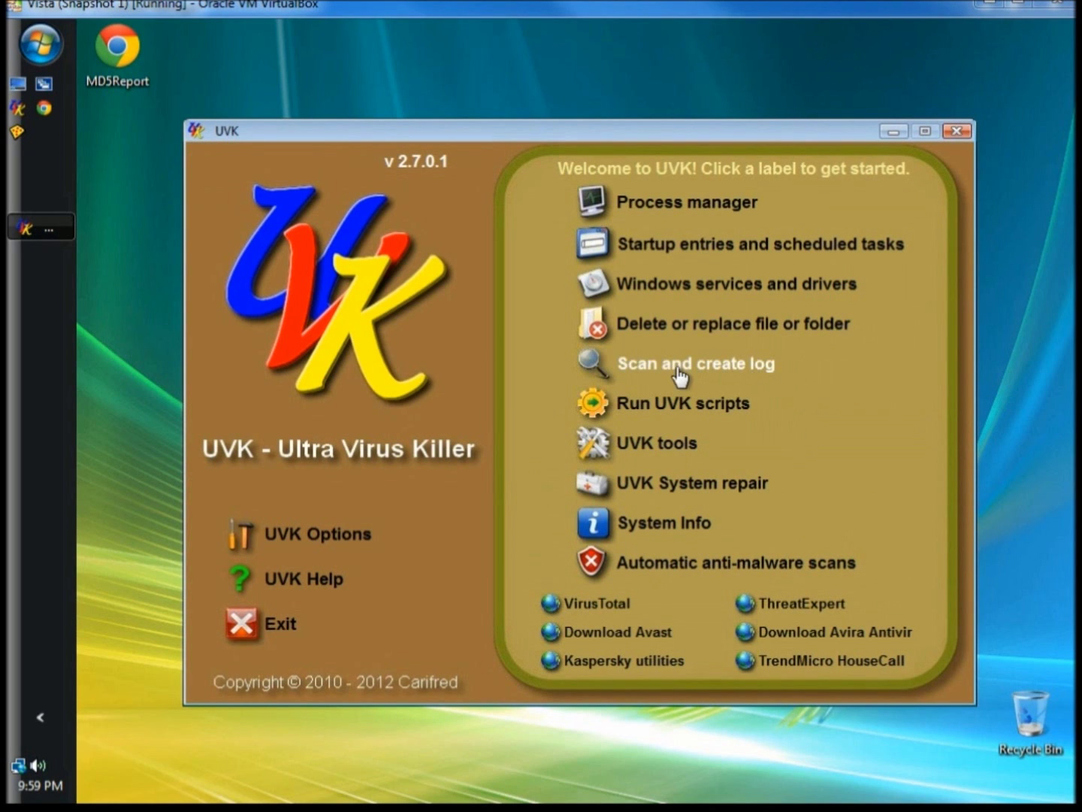
{"action": "left_click", "coordinate": [677, 369]}
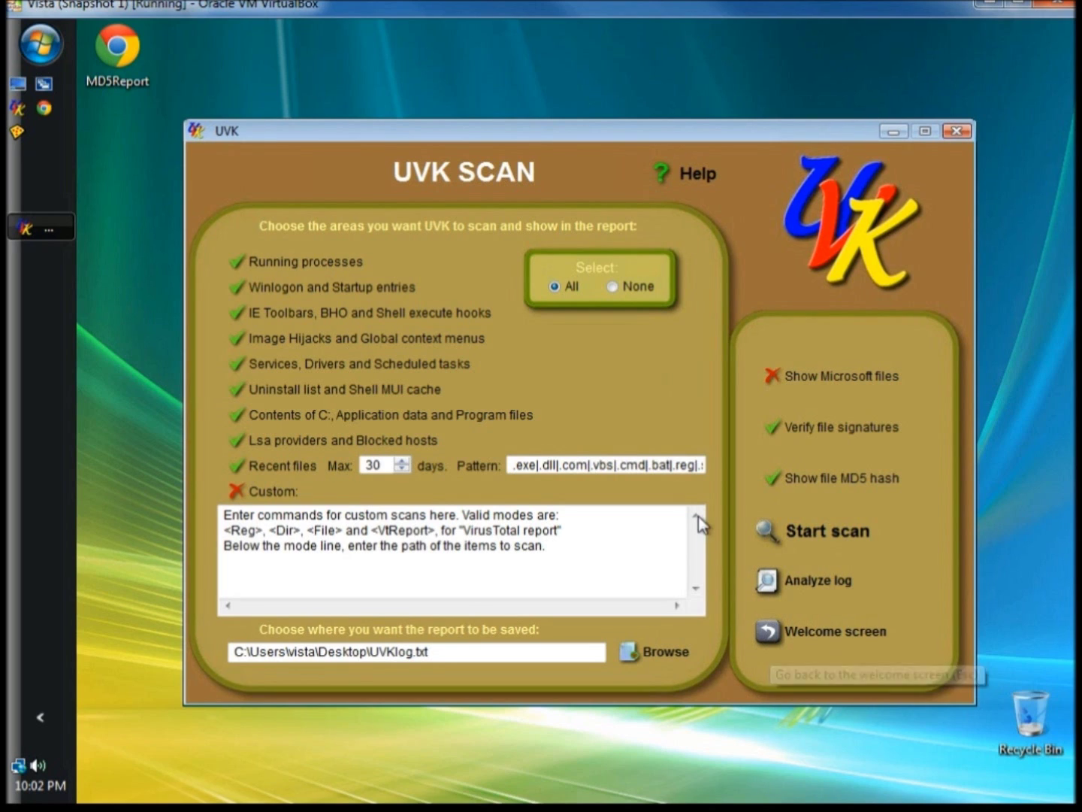
{"action": "left_click", "coordinate": [764, 639]}
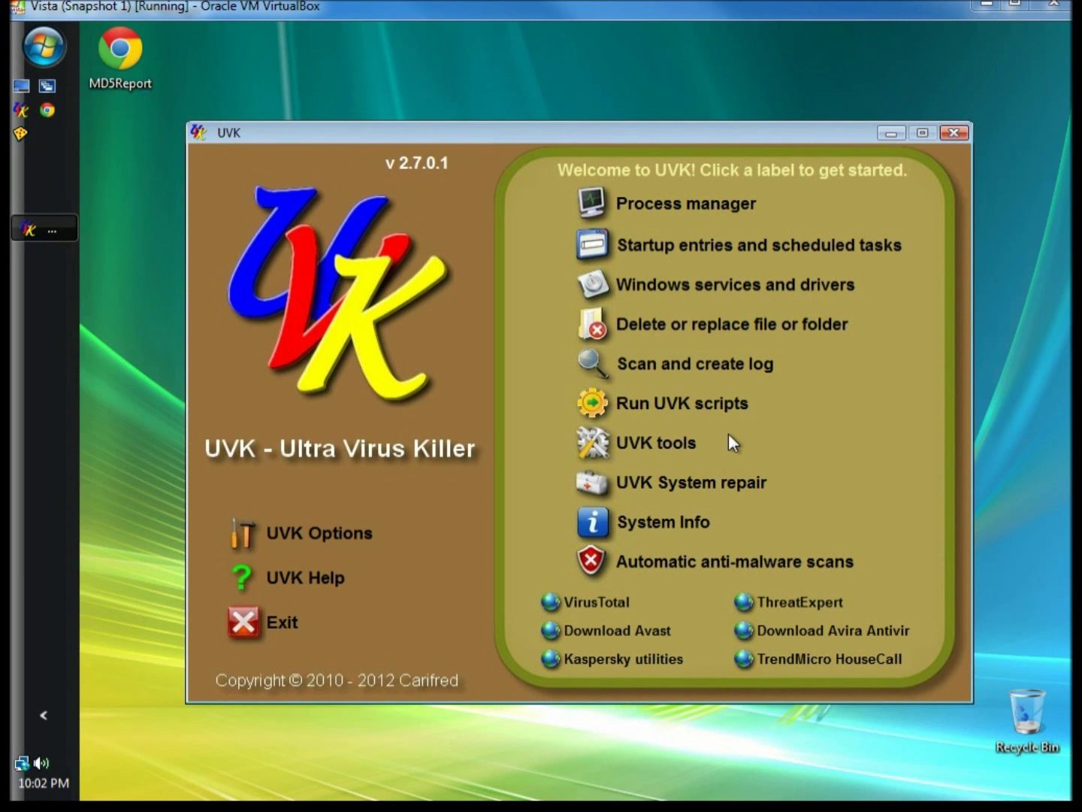
Step: Insert the full system repair, full maintenance, and repair and maintenance scripts into the UVK script box, then return to the welcome screen
{"action": "left_click", "coordinate": [688, 409]}
{"action": "left_click", "coordinate": [794, 229]}
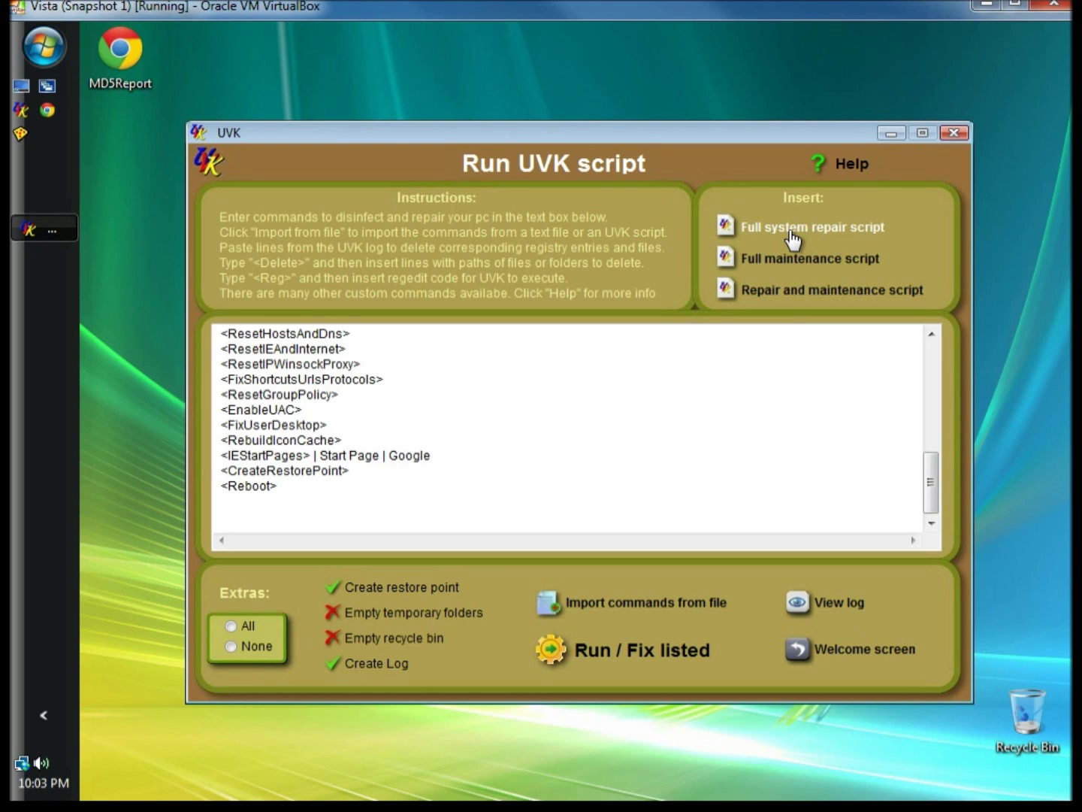
{"action": "left_click", "coordinate": [802, 271]}
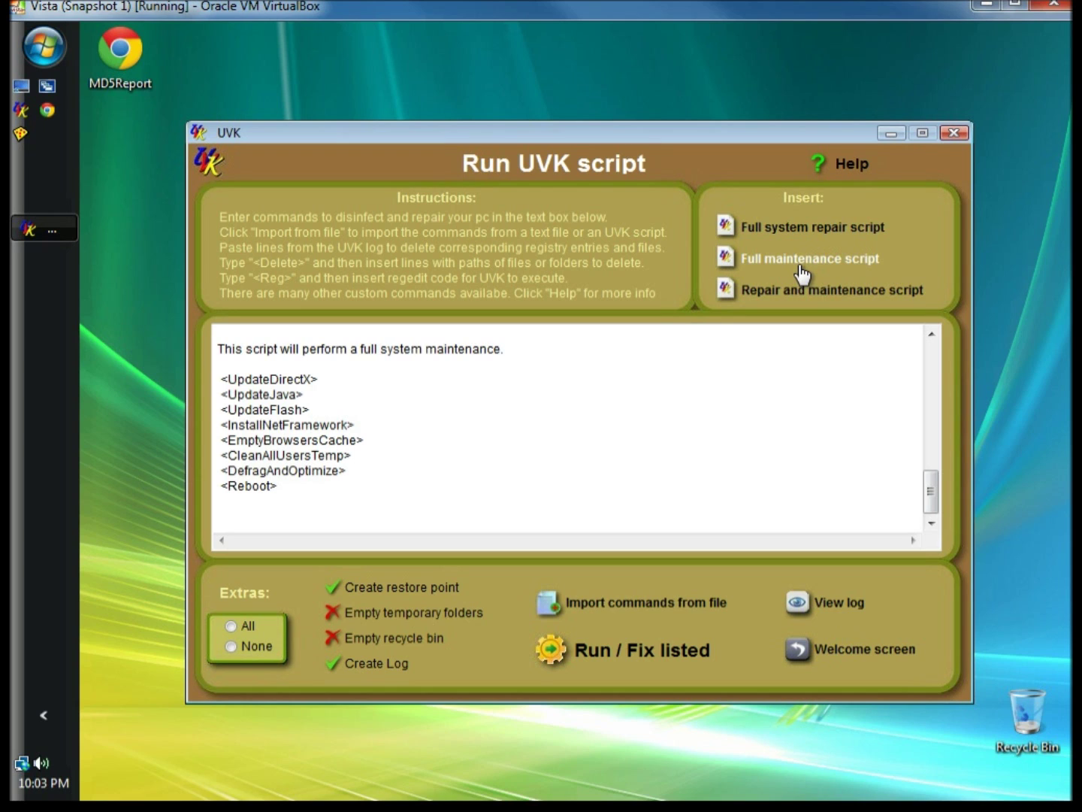
{"action": "left_click", "coordinate": [798, 298]}
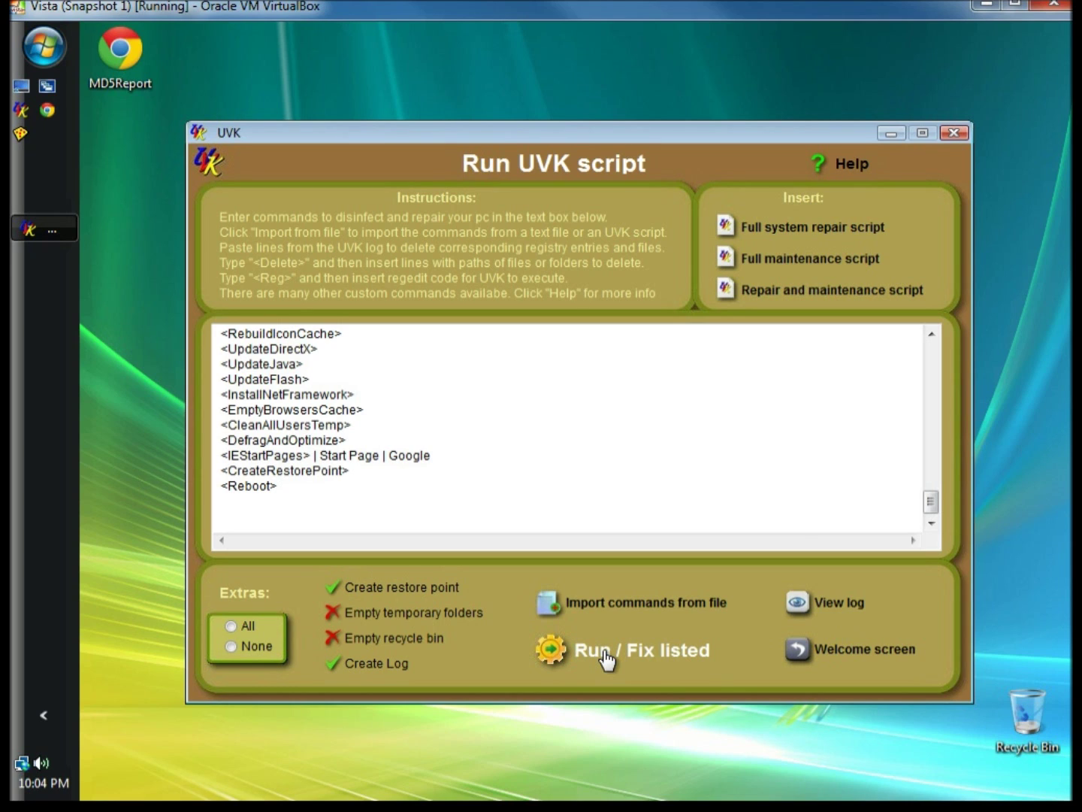
{"action": "left_click", "coordinate": [869, 660]}
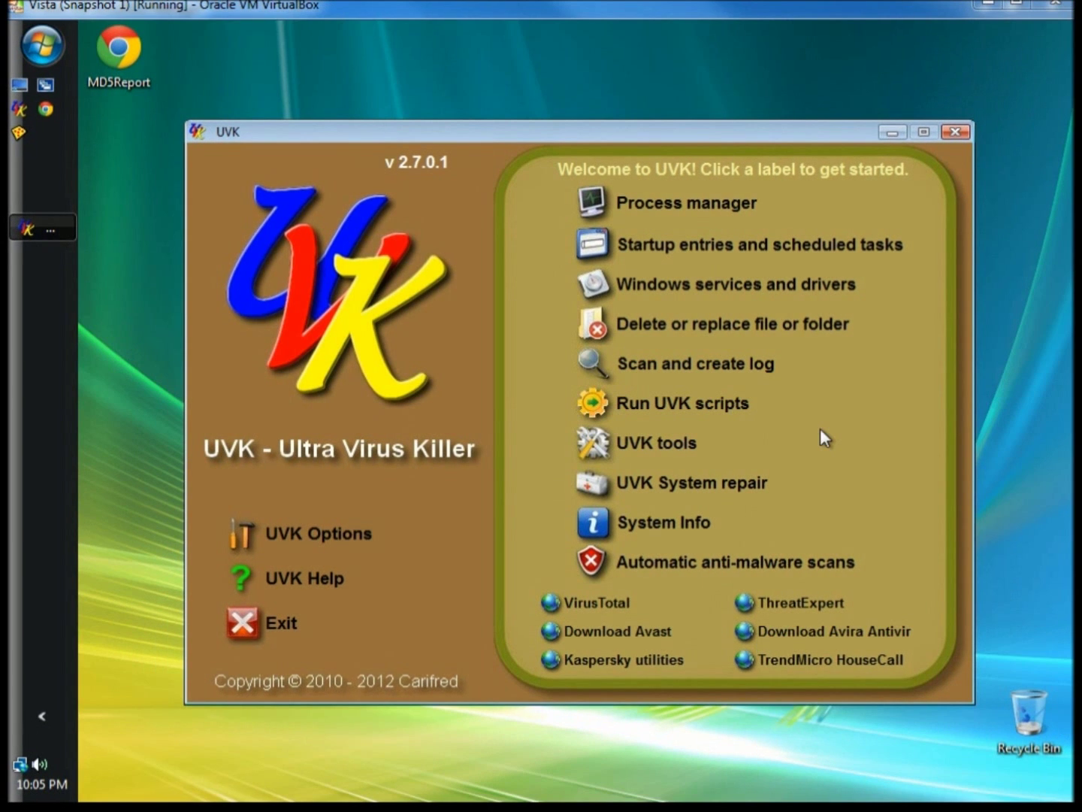
Step: Open UVK tools and review the additional actions offered for managing files and registry keys
{"action": "left_click", "coordinate": [656, 446]}
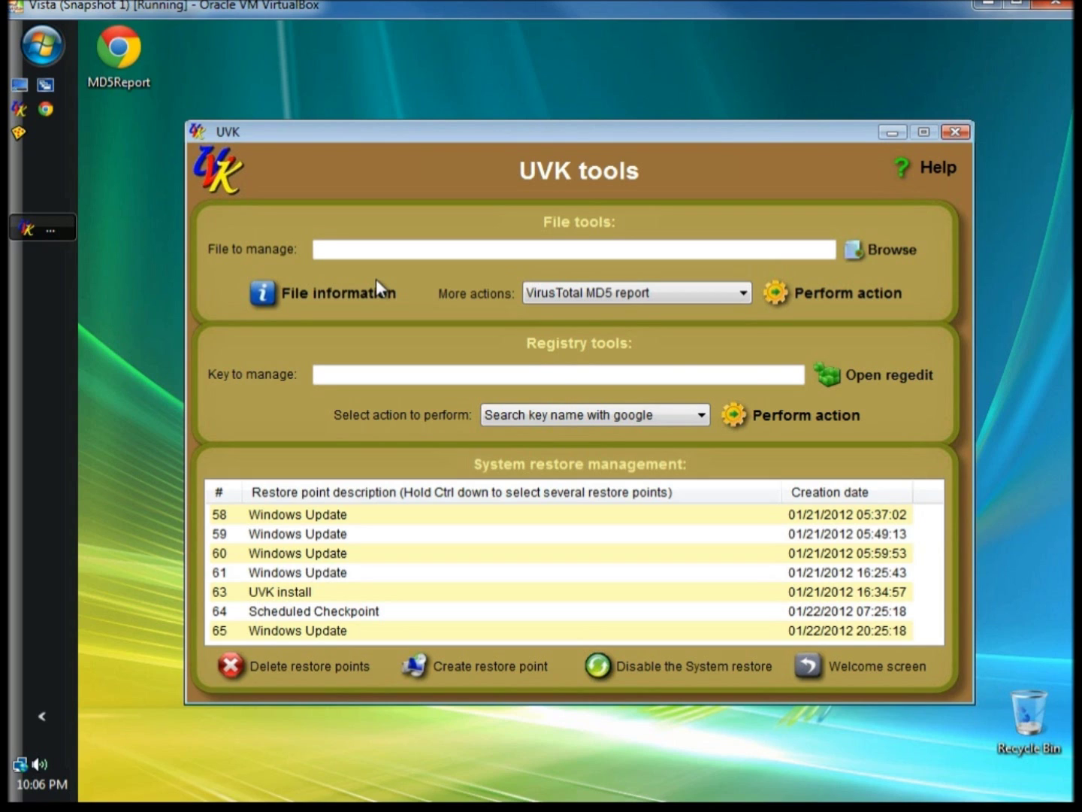
{"action": "left_click", "coordinate": [708, 293]}
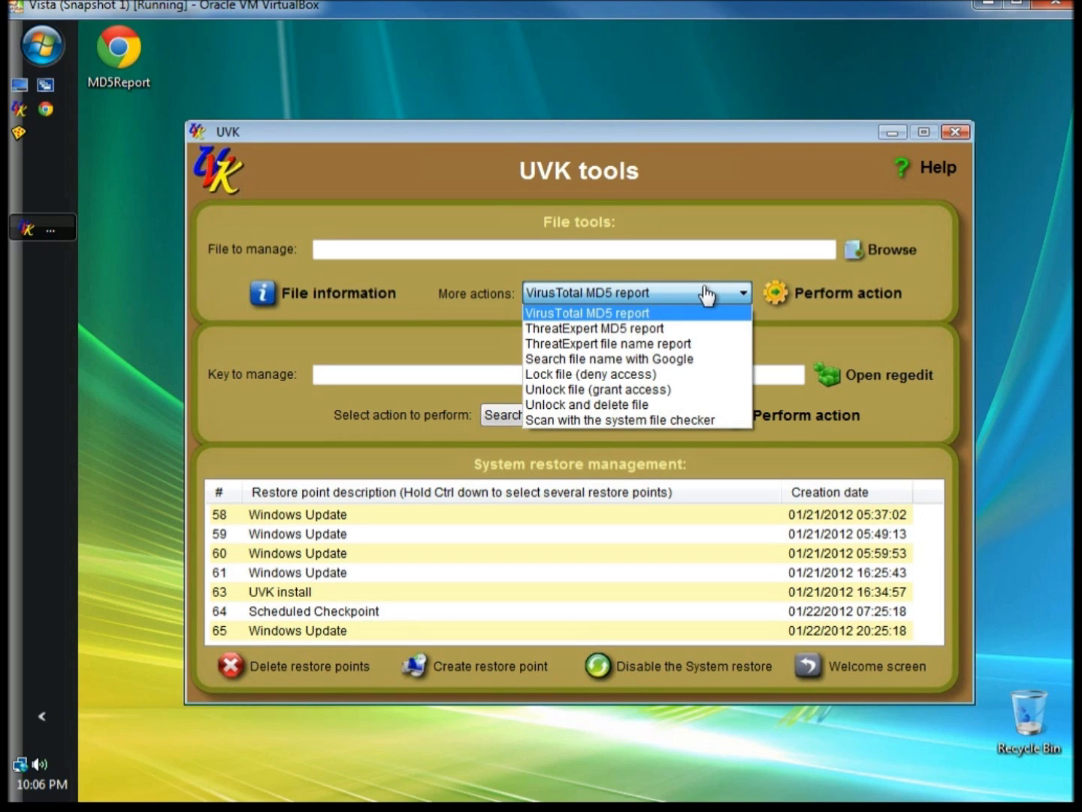
{"action": "left_click", "coordinate": [708, 296]}
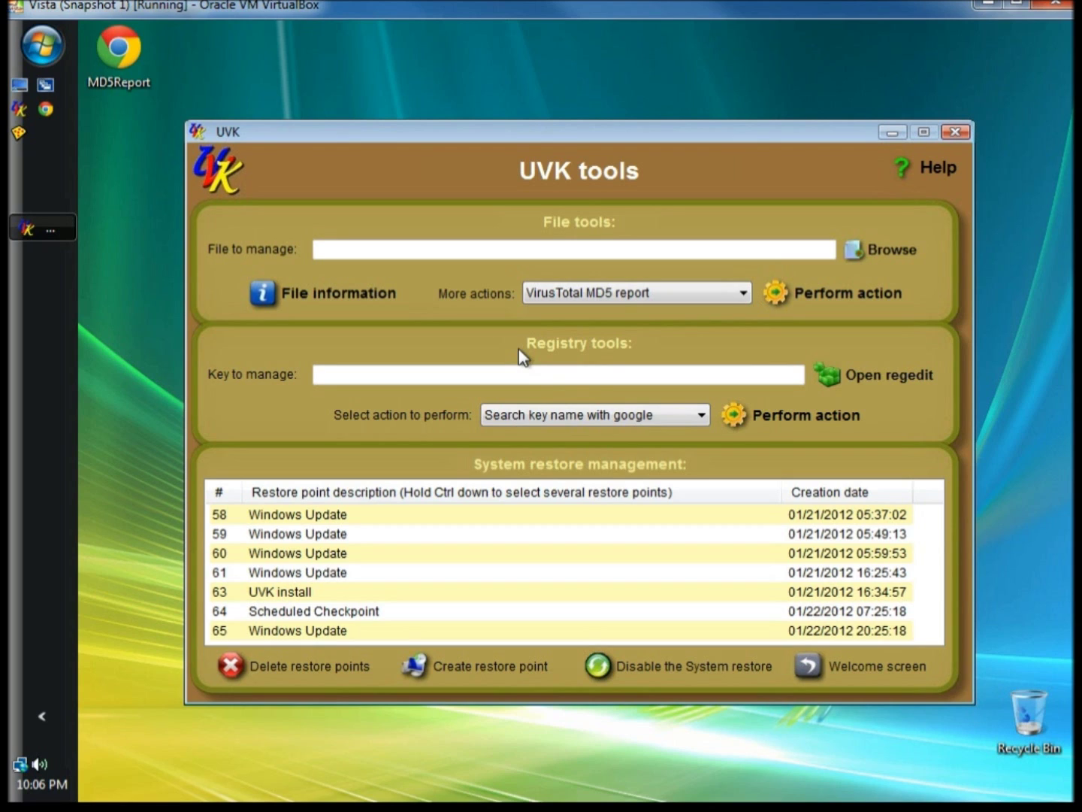
{"action": "left_click", "coordinate": [608, 416]}
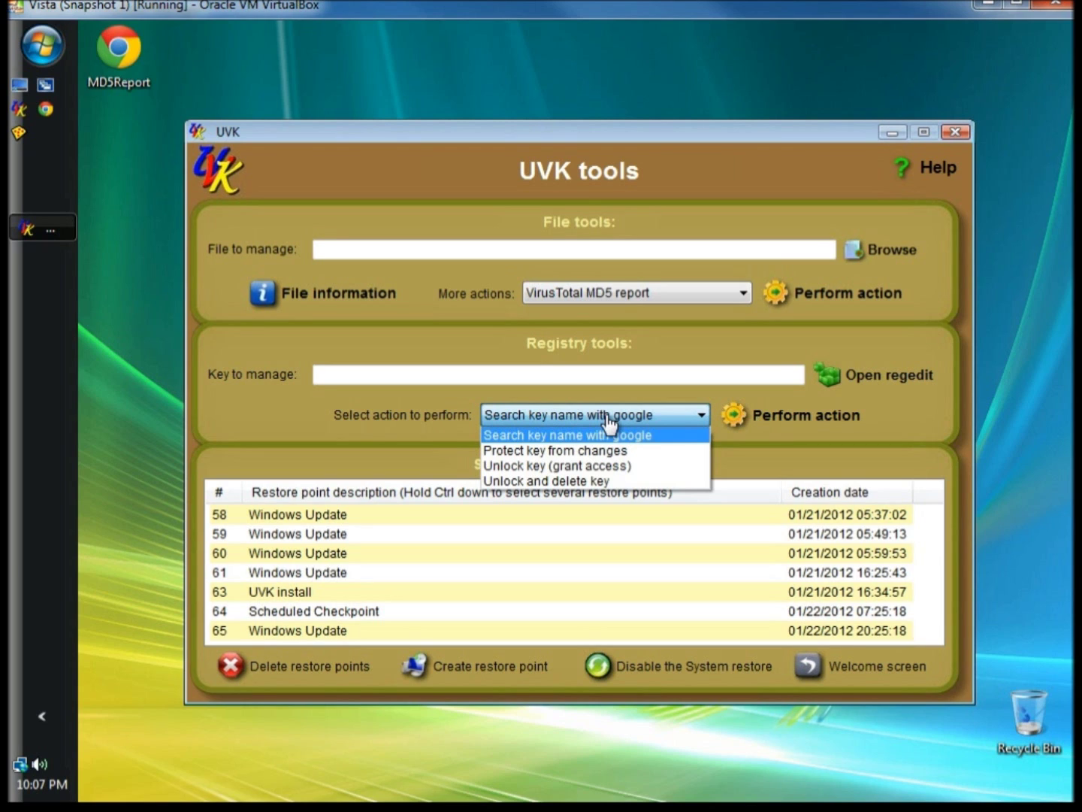
{"action": "left_click", "coordinate": [825, 423]}
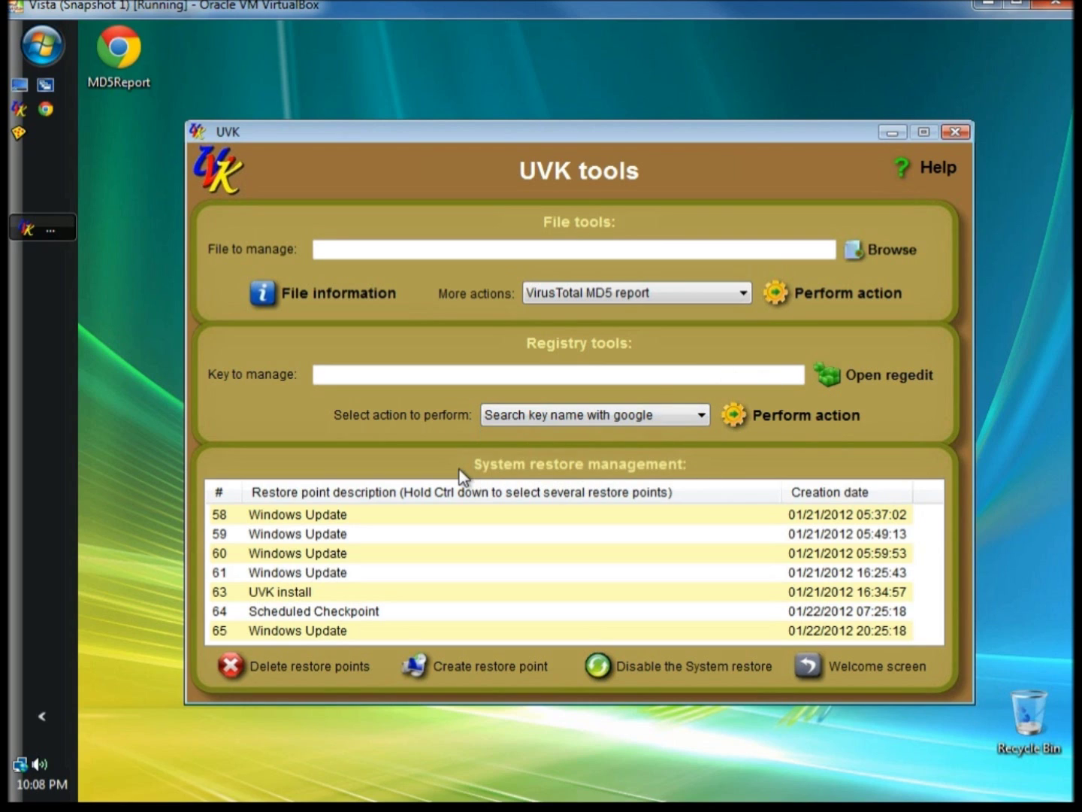
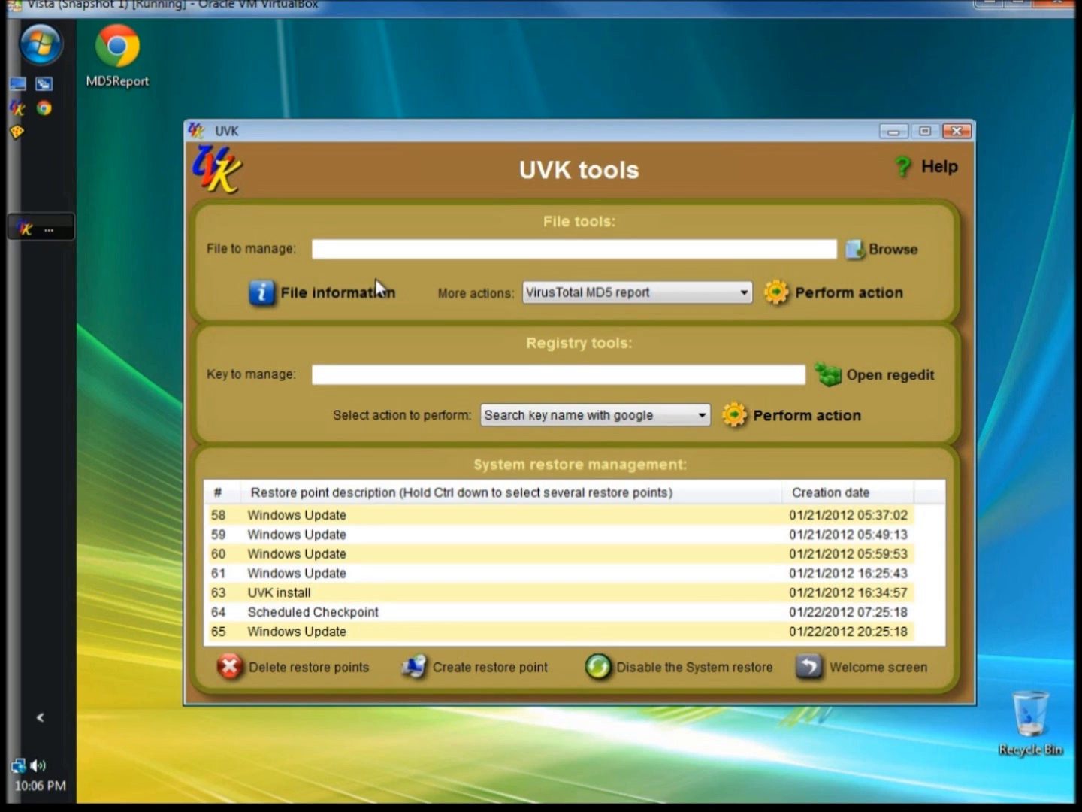
Step: Look through the file and registry action choices once more, then return to the welcome screen
{"action": "left_click", "coordinate": [706, 293]}
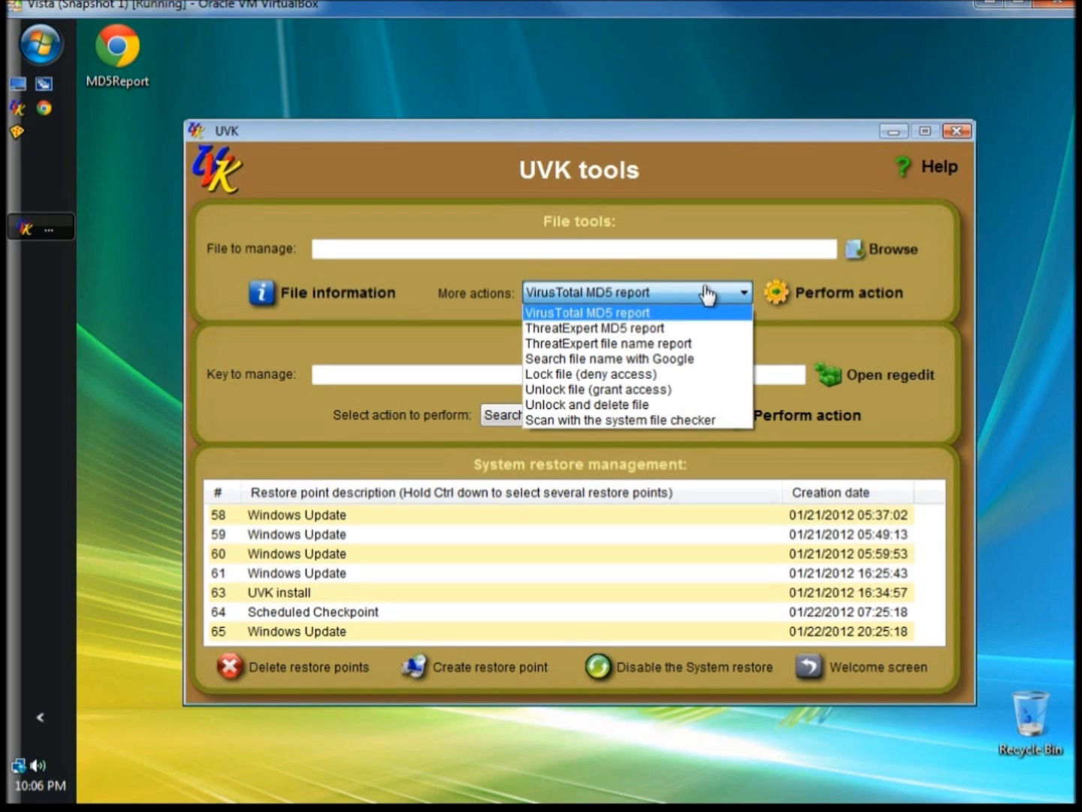
{"action": "left_click", "coordinate": [519, 349]}
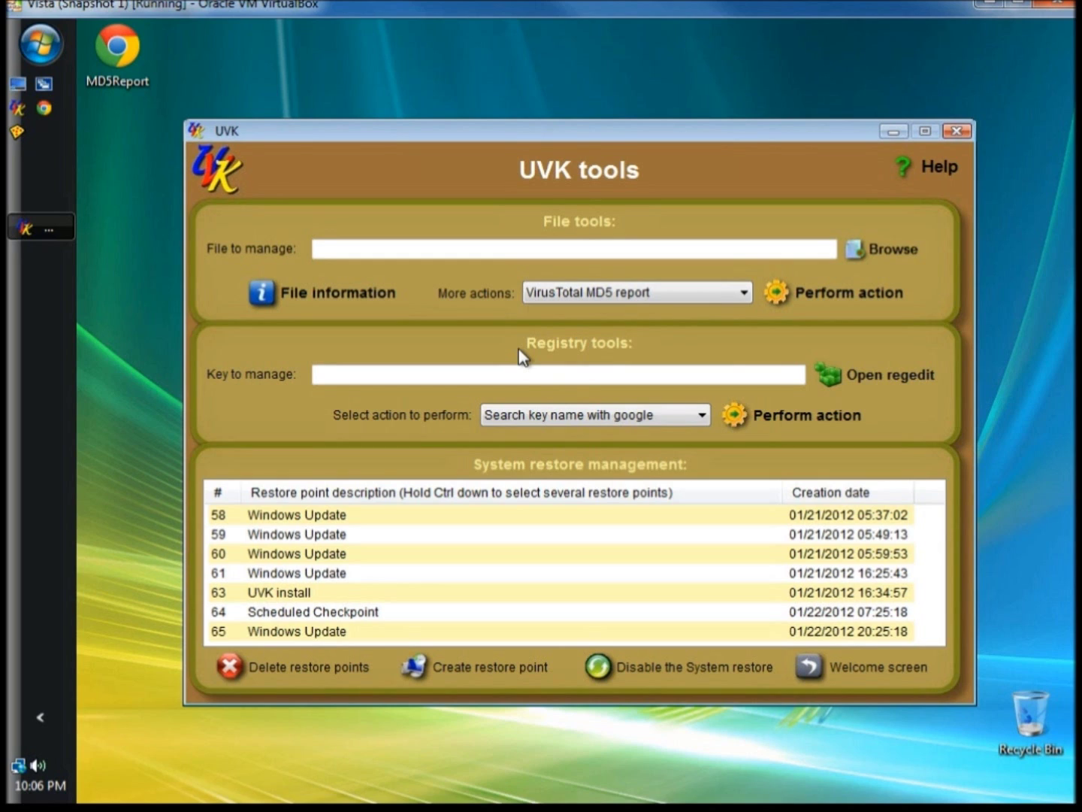
{"action": "left_click", "coordinate": [609, 421]}
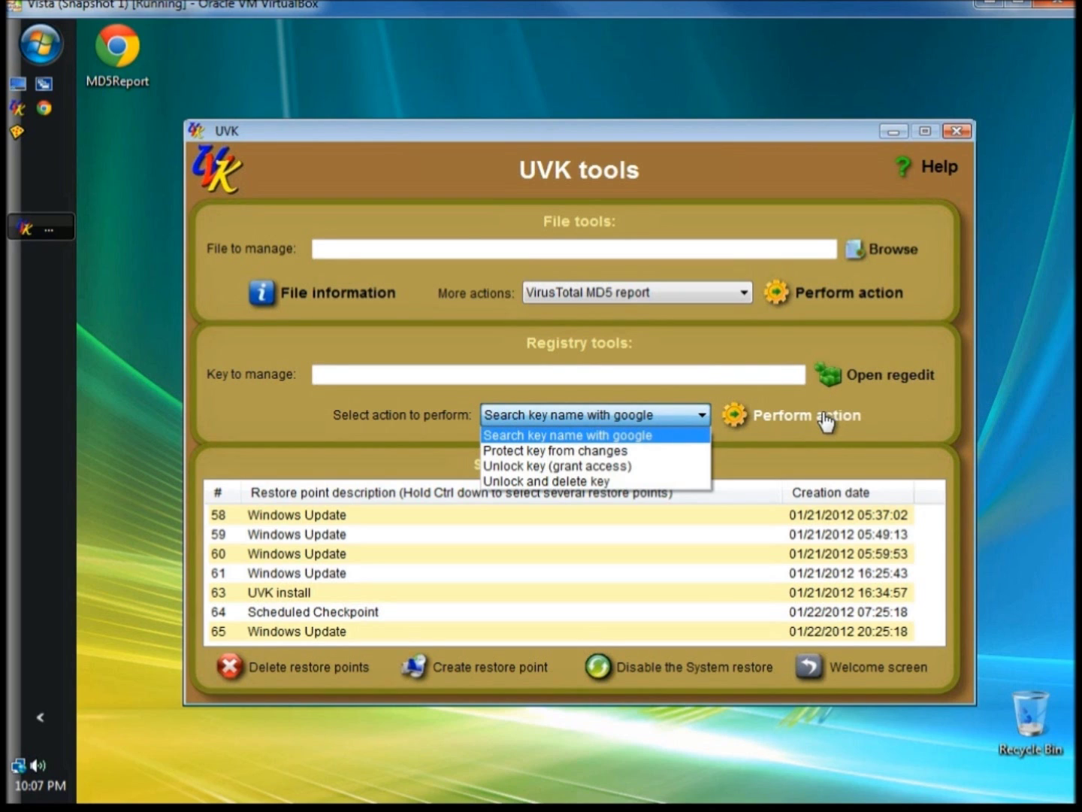
{"action": "left_click", "coordinate": [461, 475]}
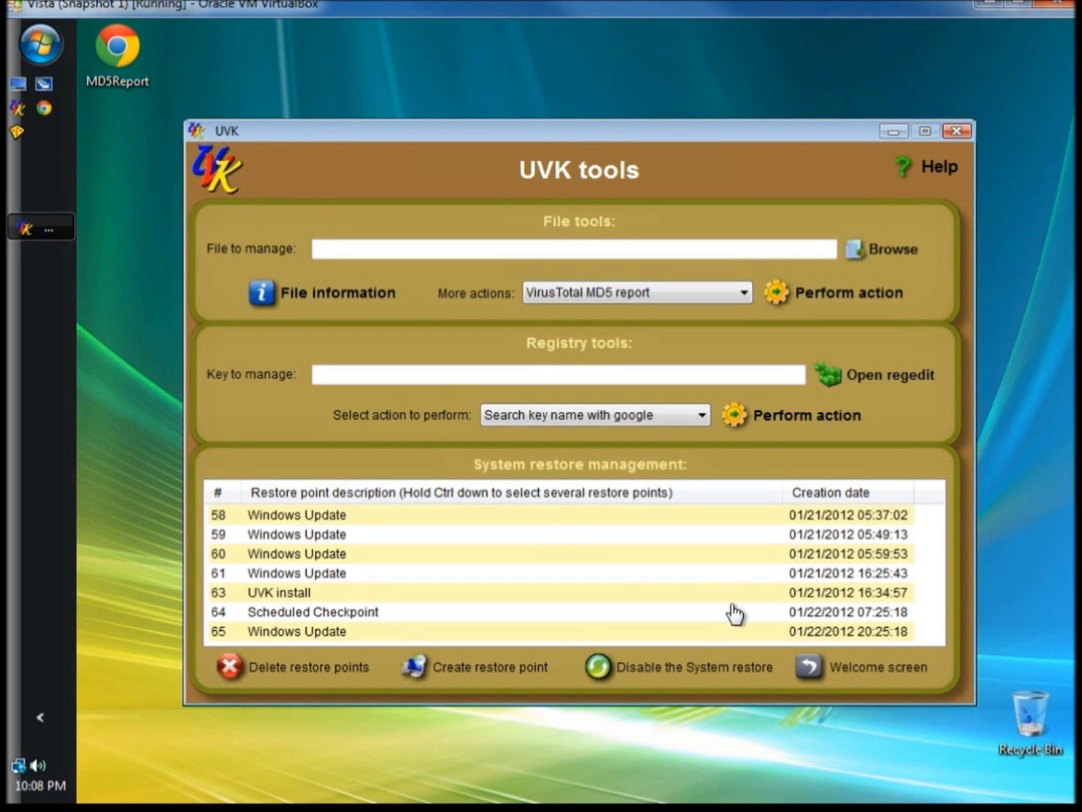
{"action": "left_click", "coordinate": [817, 672]}
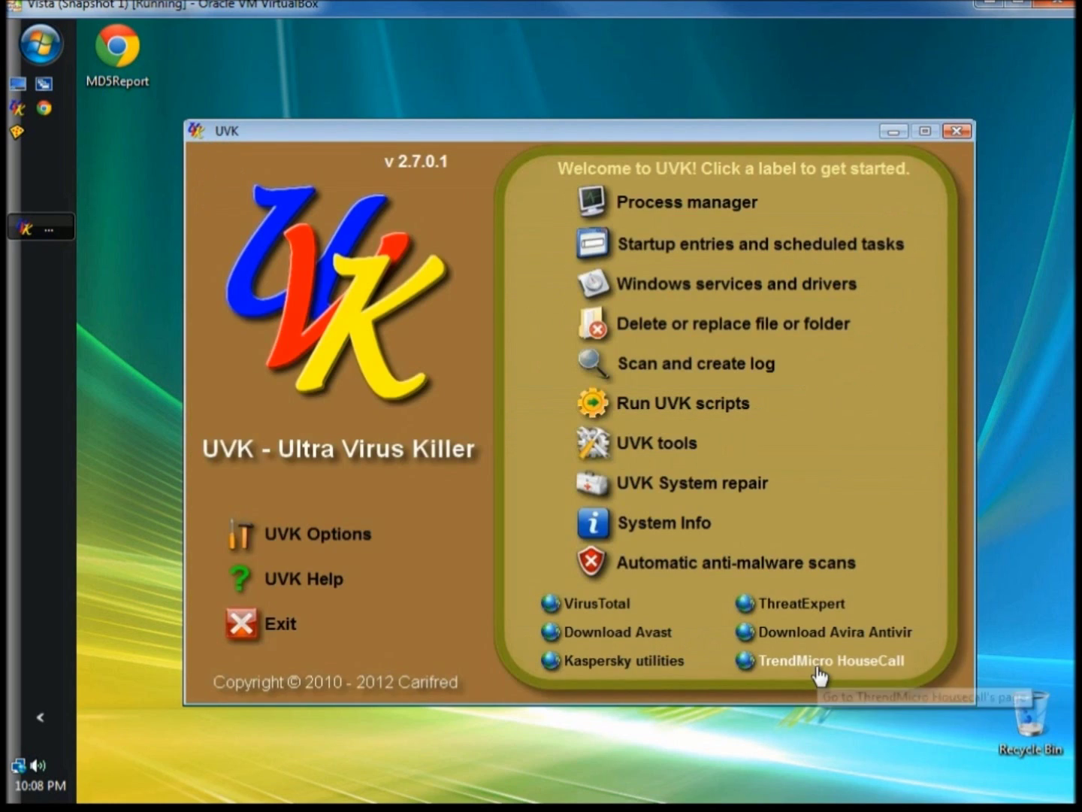